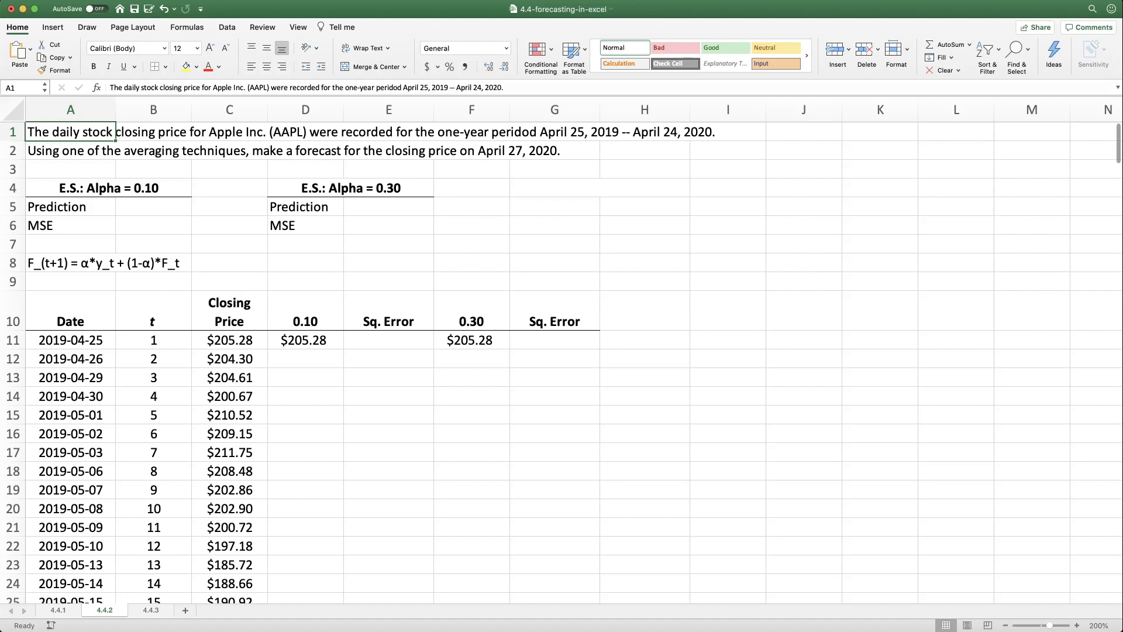
# - Examine the stock price data through the 2020-04-27 row, the smoothing formula in A8, the alpha headings and the starting forecast in D11
pyautogui.scroll(-20, 243, 283)
pyautogui.scroll(12, 231, 306)
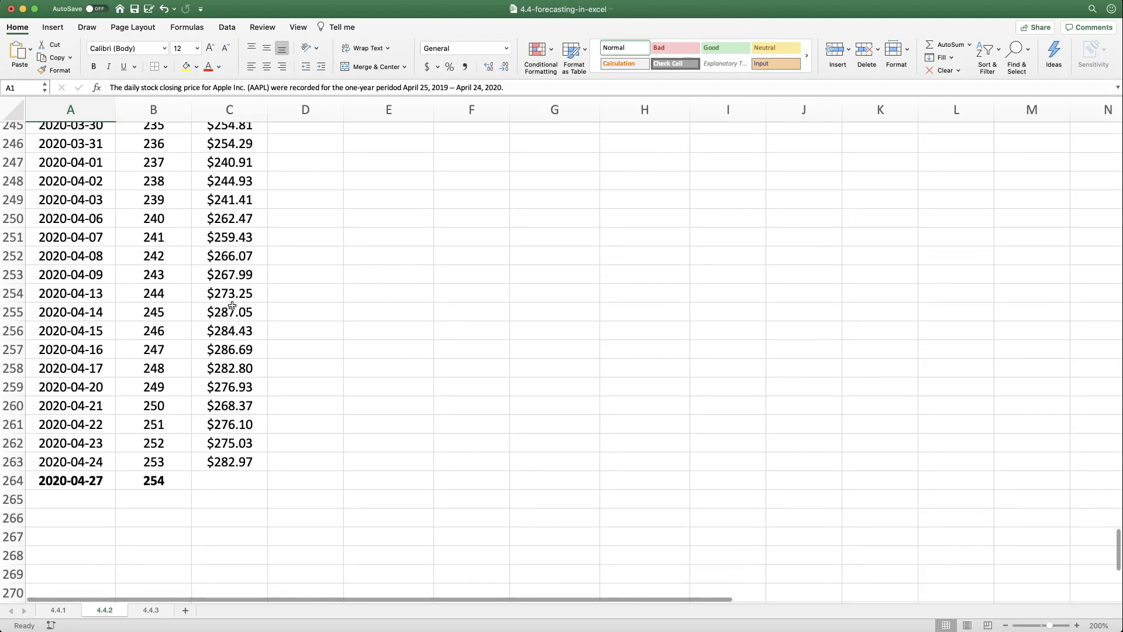
pyautogui.moveTo(53, 481); pyautogui.dragTo(207, 484)
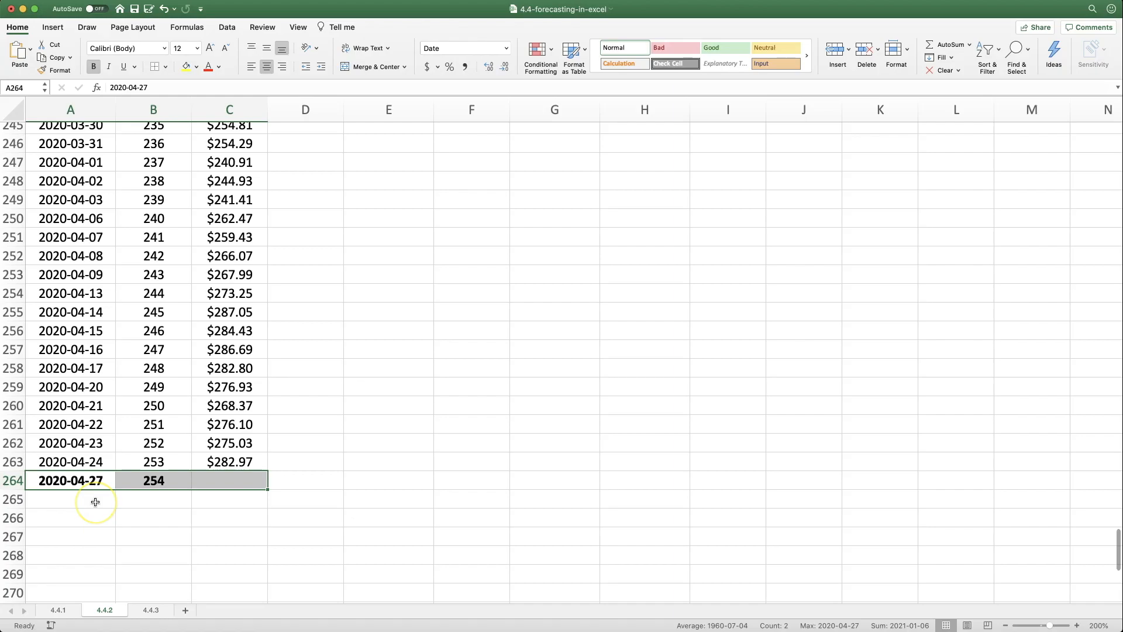
pyautogui.scroll(20, 95, 502)
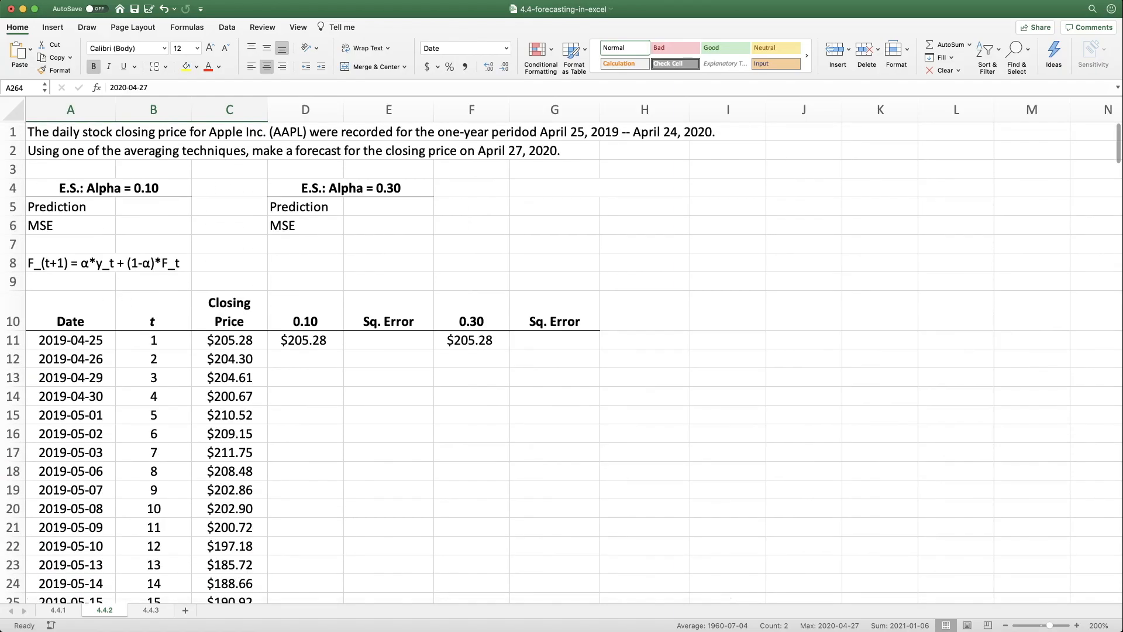
pyautogui.click(55, 263)
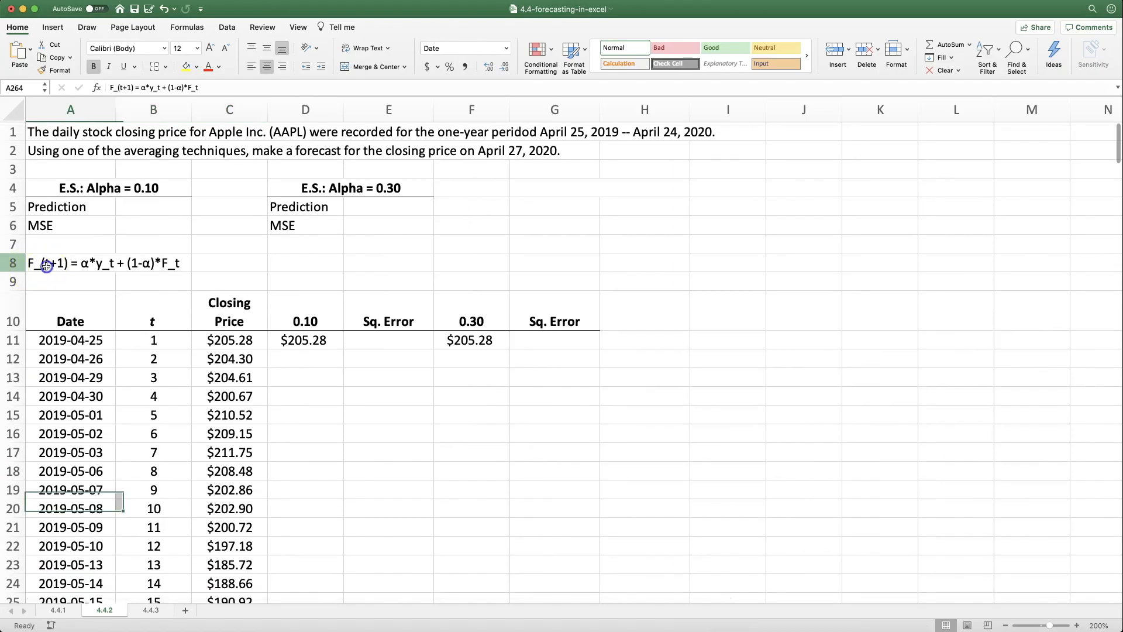
pyautogui.click(161, 286)
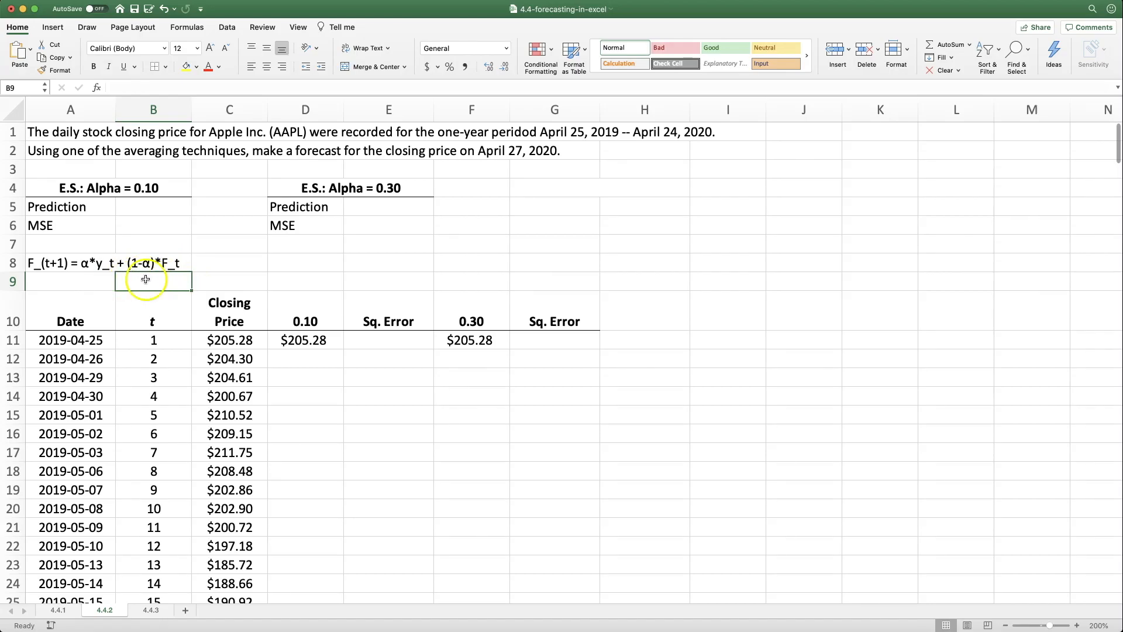
pyautogui.click(289, 312)
pyautogui.click(463, 311)
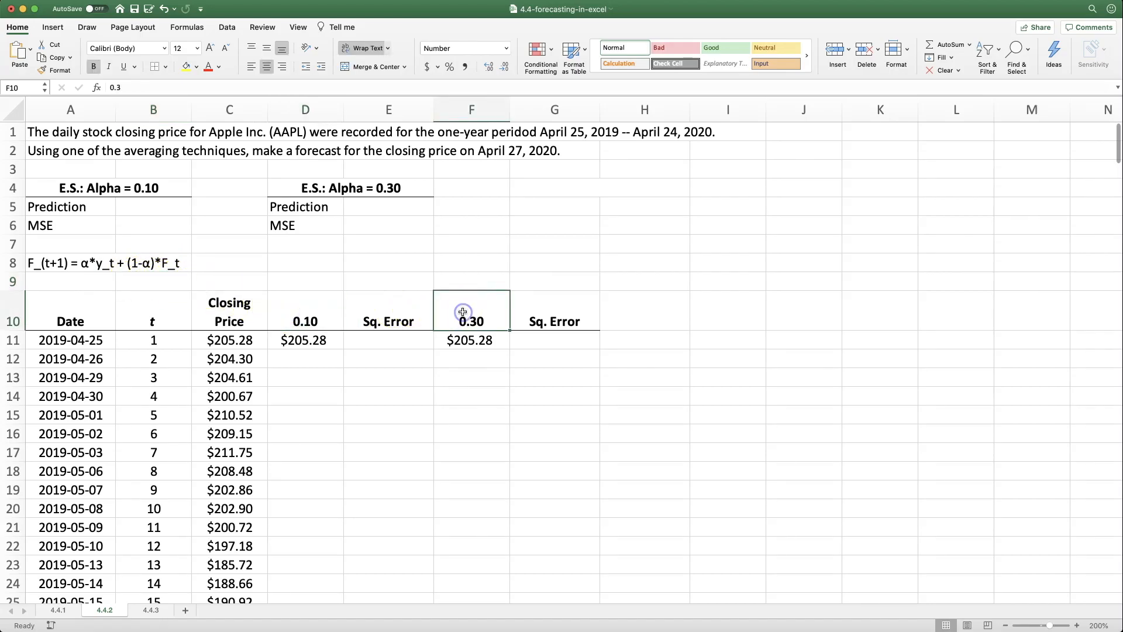
pyautogui.click(296, 313)
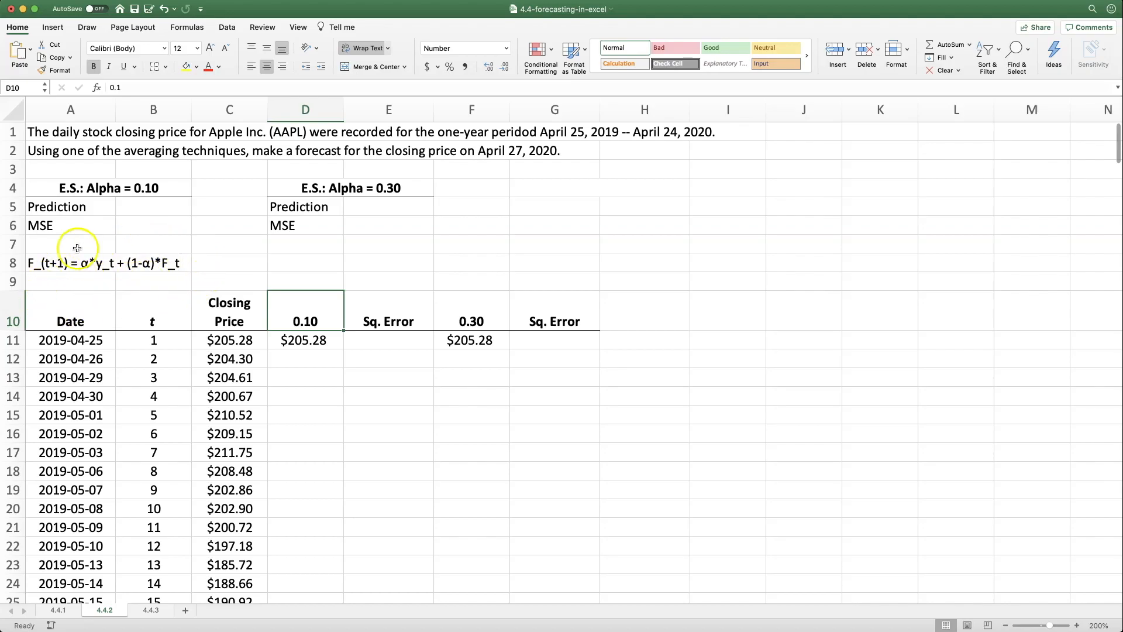
pyautogui.click(302, 344)
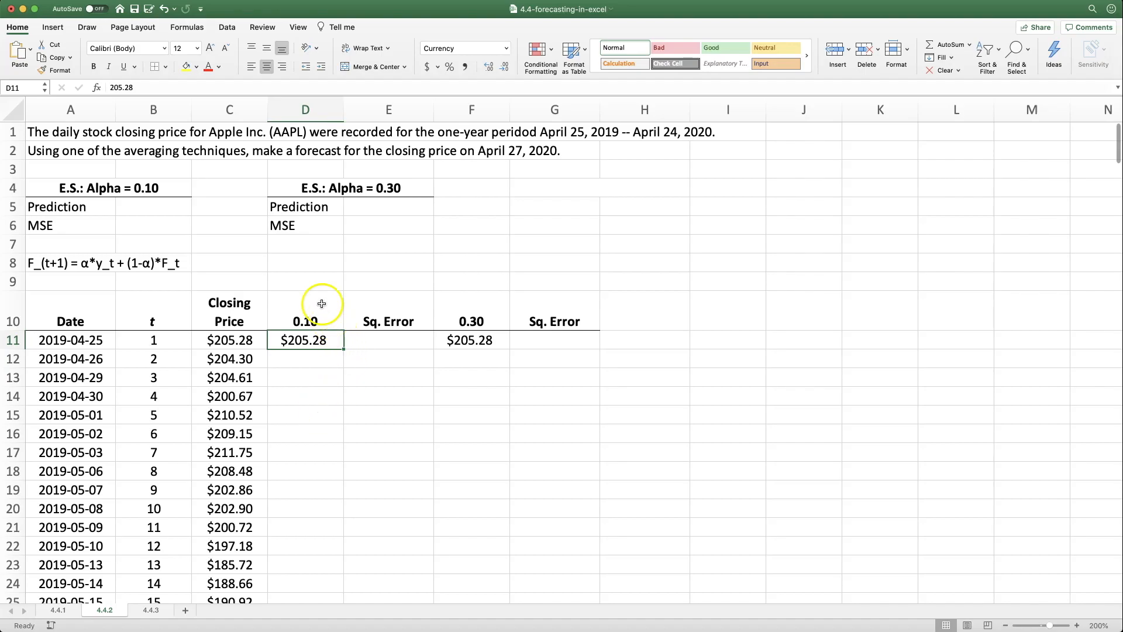
# - Enter the alpha 0.10 exponential smoothing forecast in D12 as =D$10*C11+(1-D$10)*D11, with the alpha row locked
pyautogui.click(289, 359)
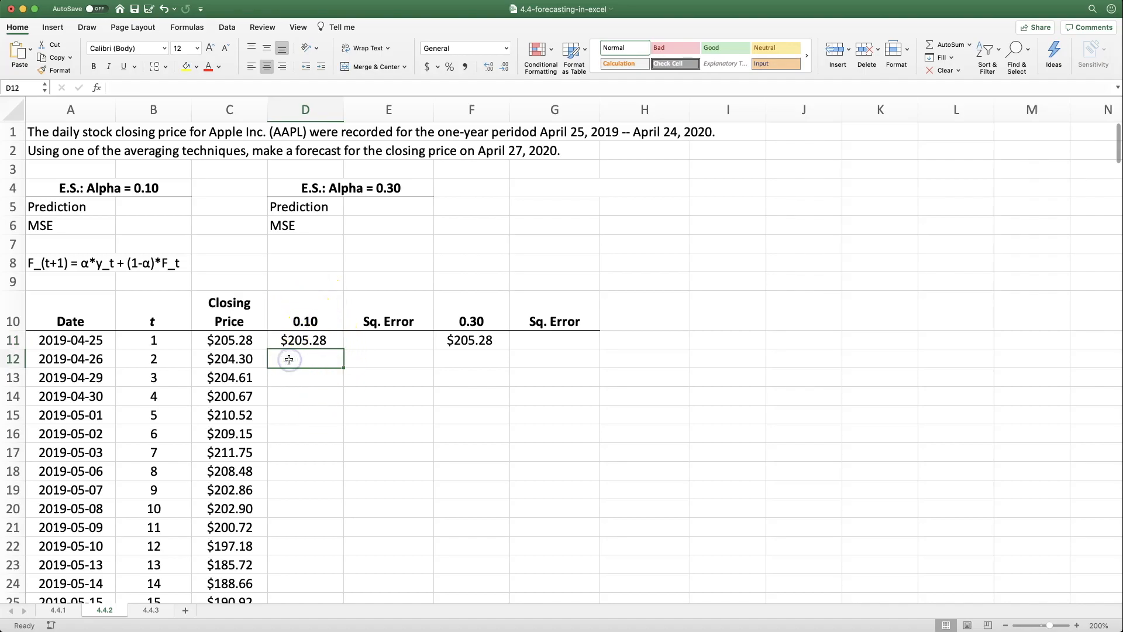
pyautogui.write('=')
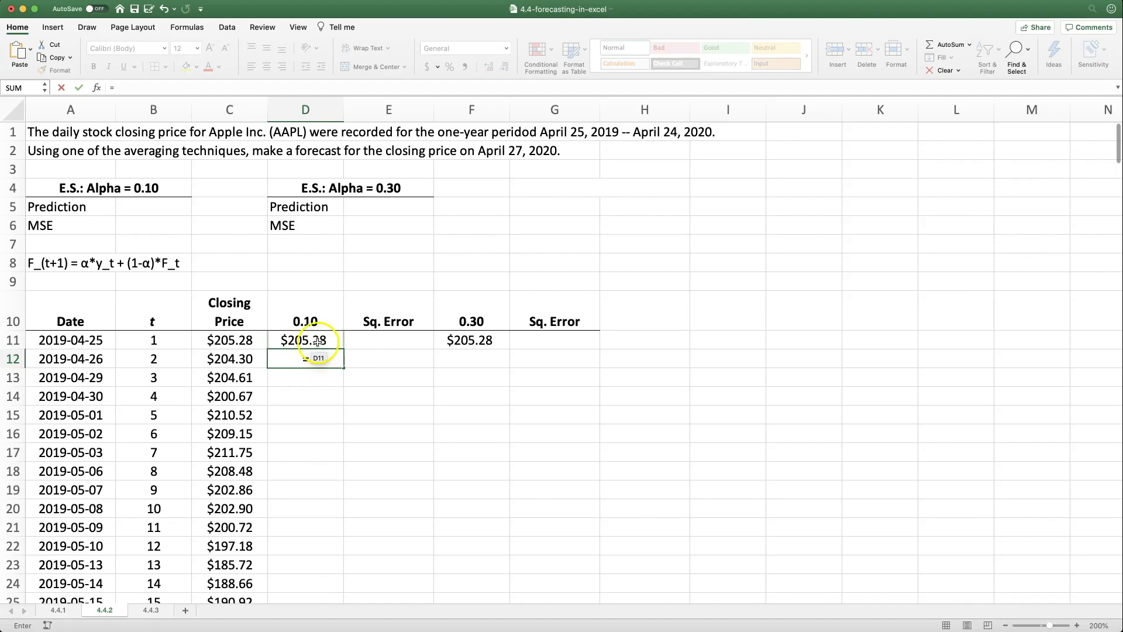
pyautogui.click(312, 320)
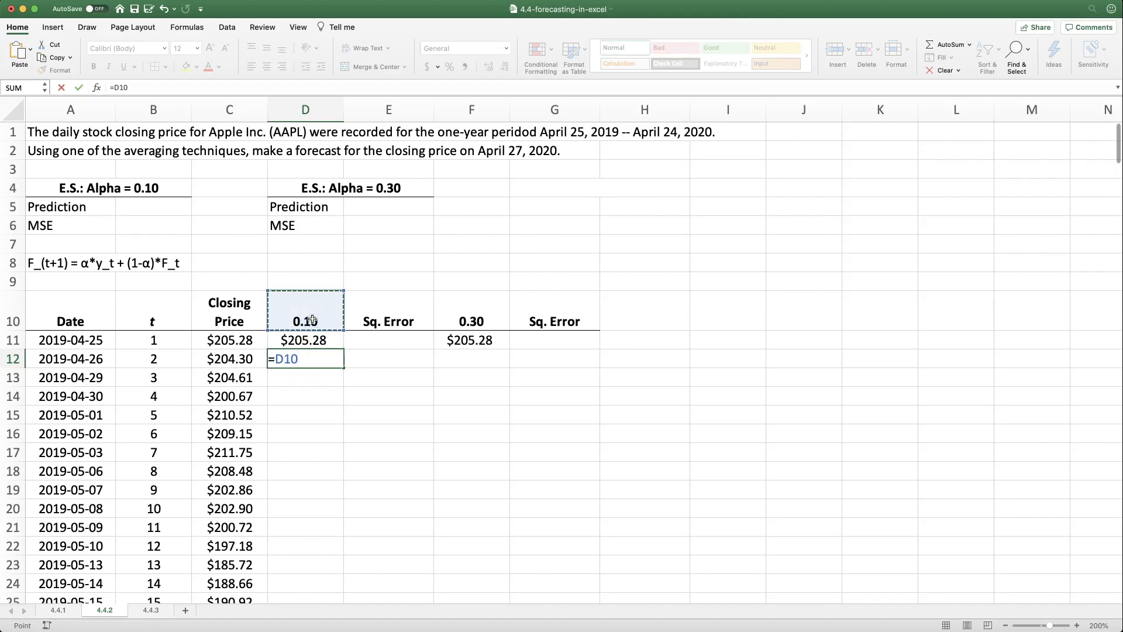
pyautogui.write('*')
pyautogui.click(227, 340)
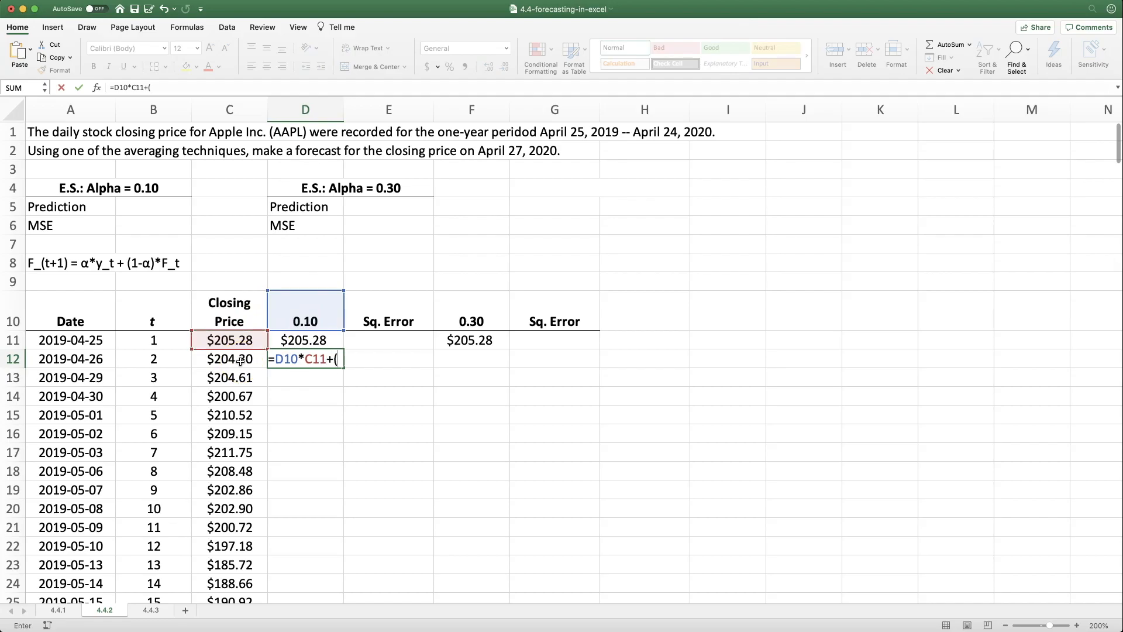
pyautogui.write('1-')
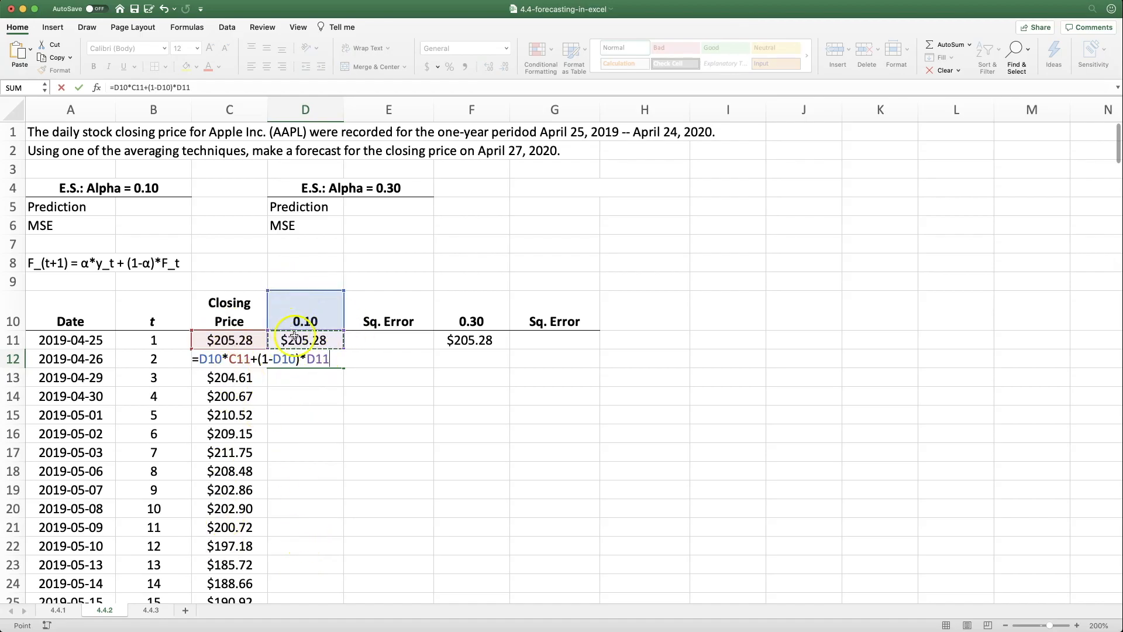
pyautogui.click(206, 359)
pyautogui.write('$')
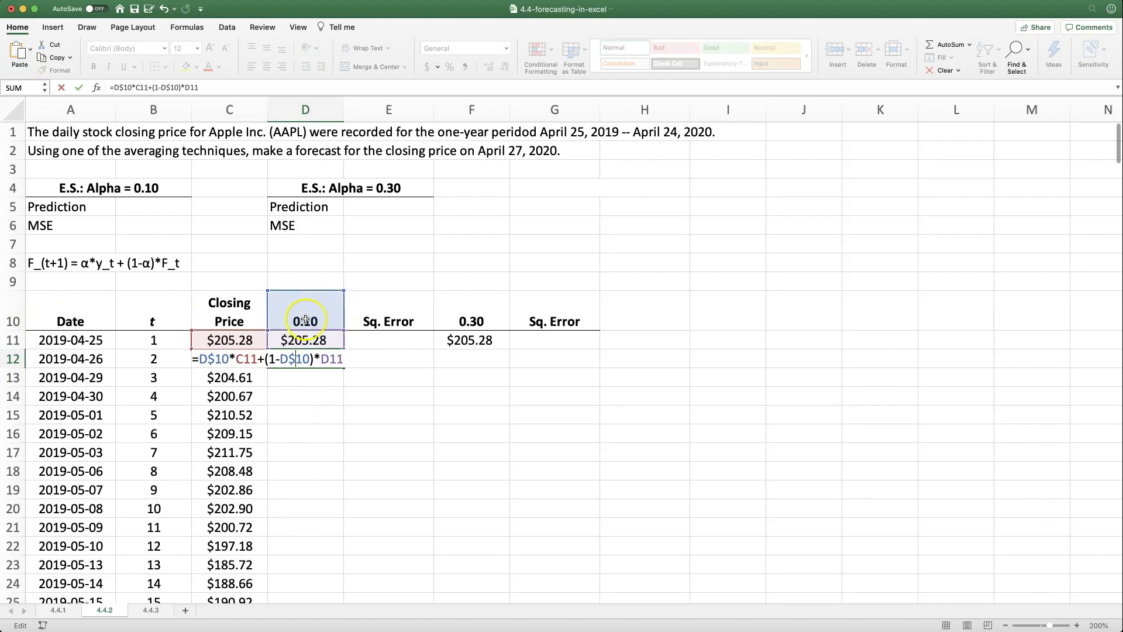
pyautogui.press('Return')
pyautogui.press('Up')
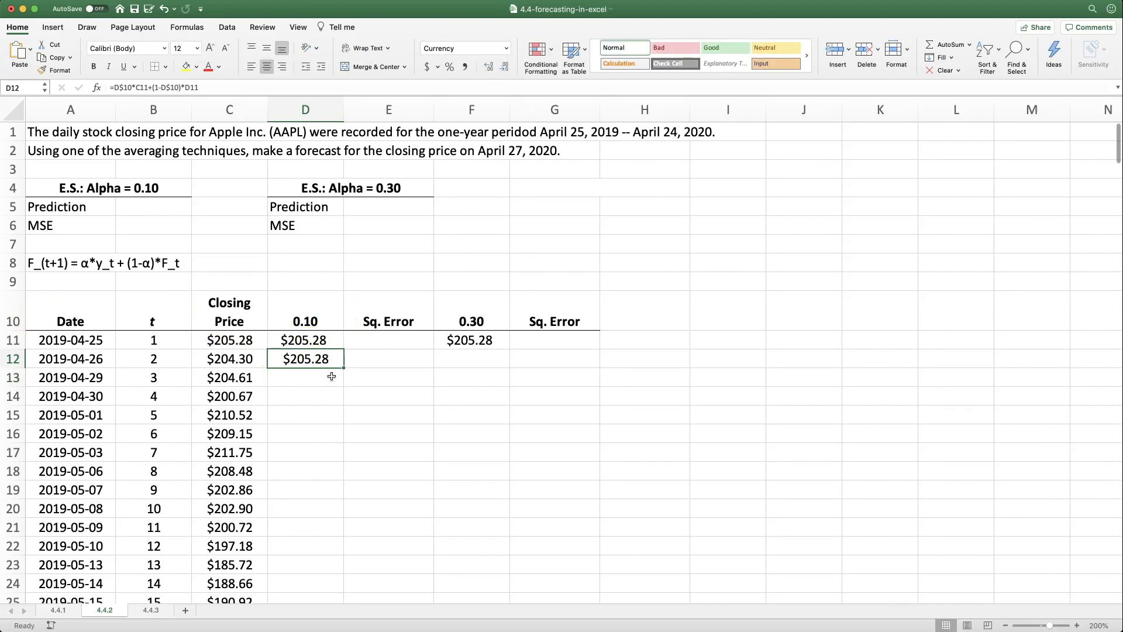
# - Fill the D12 forecast formula down to D264, the row for 2020-04-27
pyautogui.click(289, 341)
pyautogui.click(283, 357)
pyautogui.moveTo(344, 368); pyautogui.dragTo(307, 566)
pyautogui.click(289, 564)
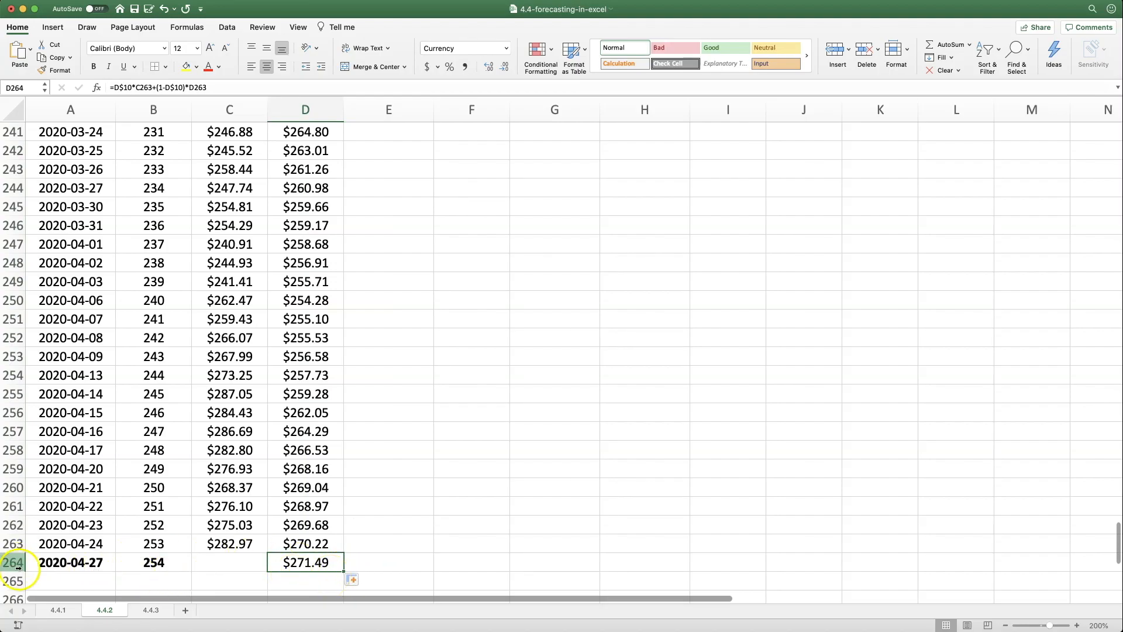
# - Link the alpha 0.10 Prediction in B5 to the final forecast with =D264
pyautogui.scroll(20, 351, 446)
pyautogui.click(140, 208)
pyautogui.write('=D264')
pyautogui.press('Return')
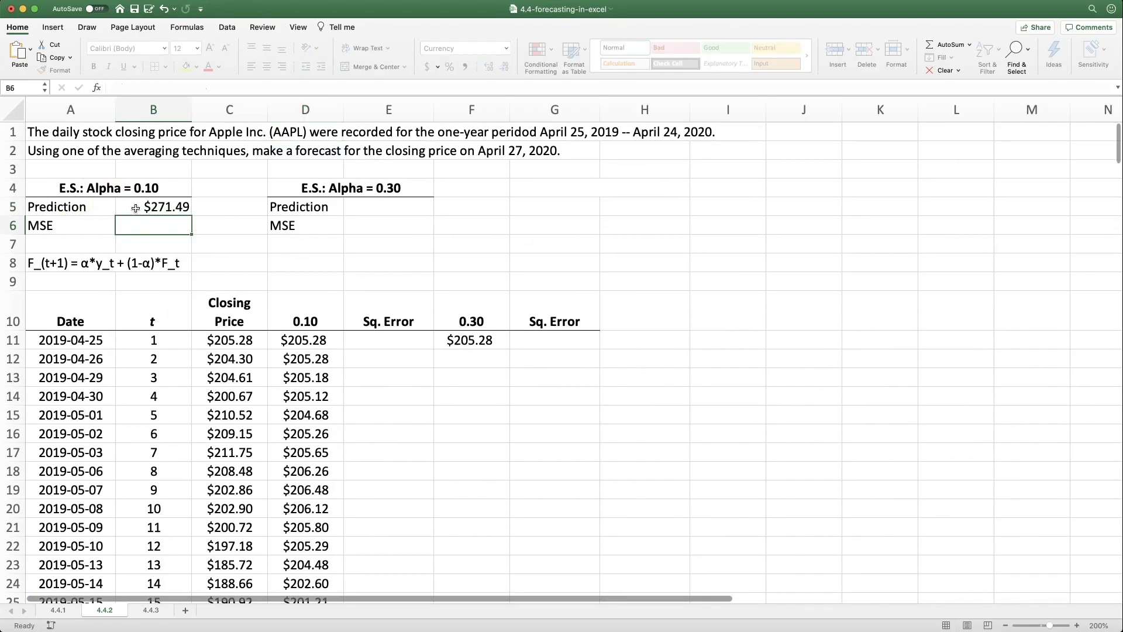
# - Compute the alpha 0.10 squared error in E11 as =(C11-D11)^2 and fill it down column E alongside the forecasts
pyautogui.doubleClick(303, 530)
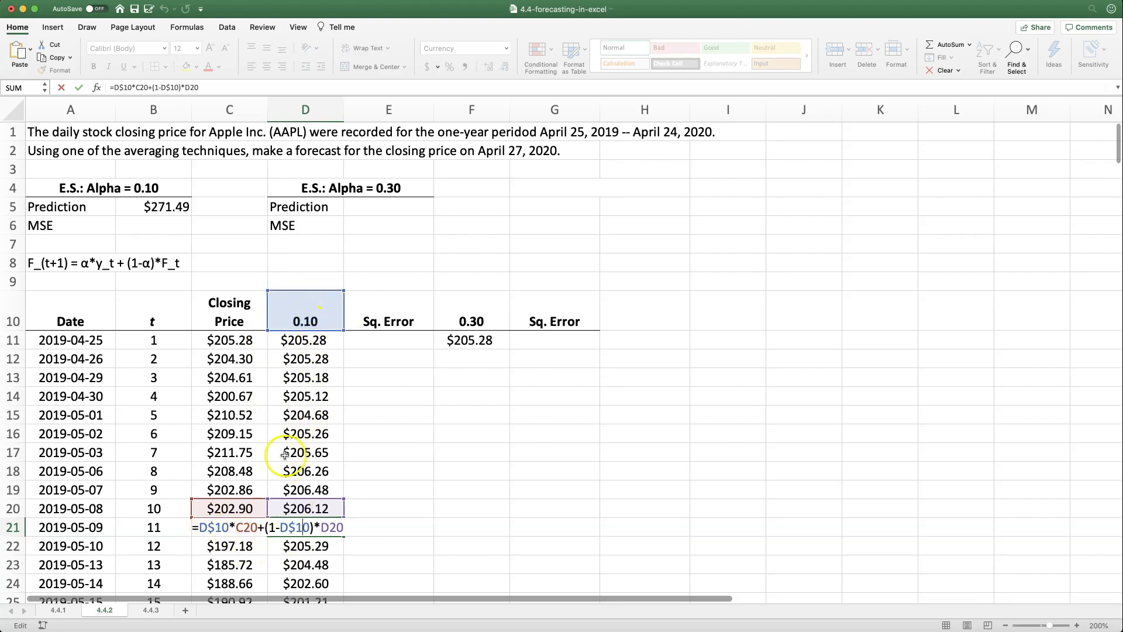
pyautogui.press('Return')
pyautogui.click(367, 343)
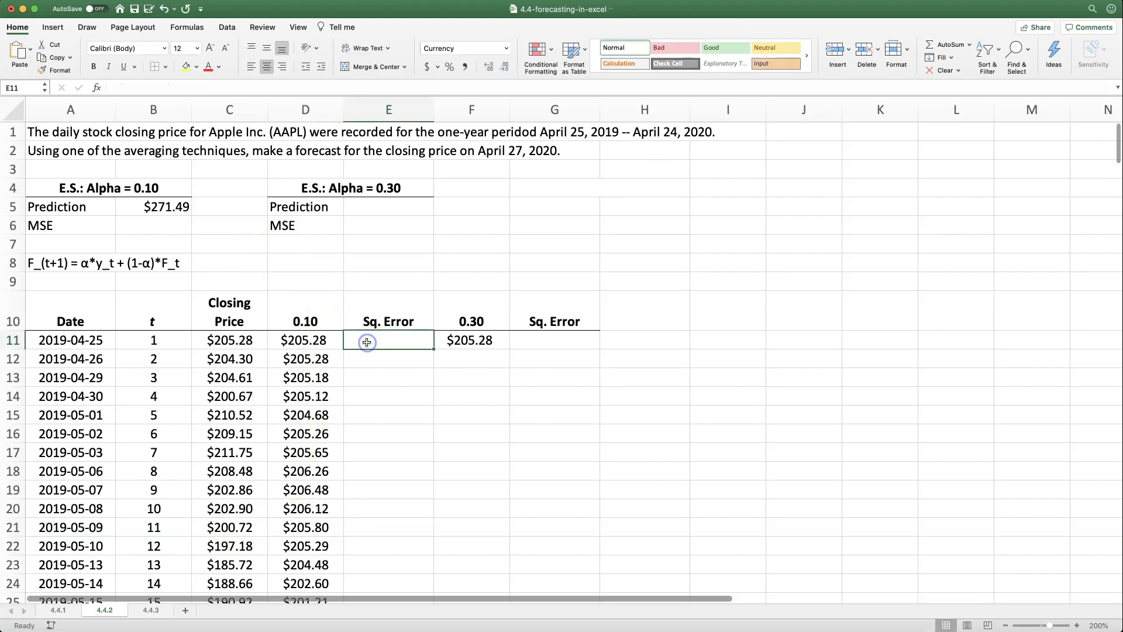
pyautogui.write('=(')
pyautogui.click(250, 340)
pyautogui.write('-')
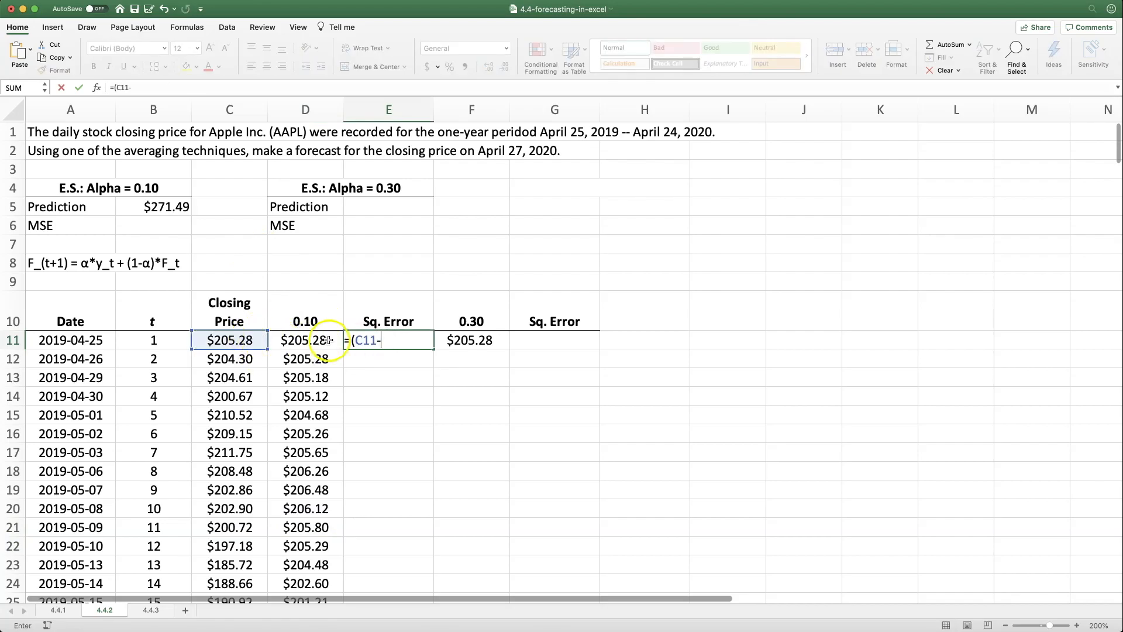
pyautogui.click(328, 340)
pyautogui.write(')^2')
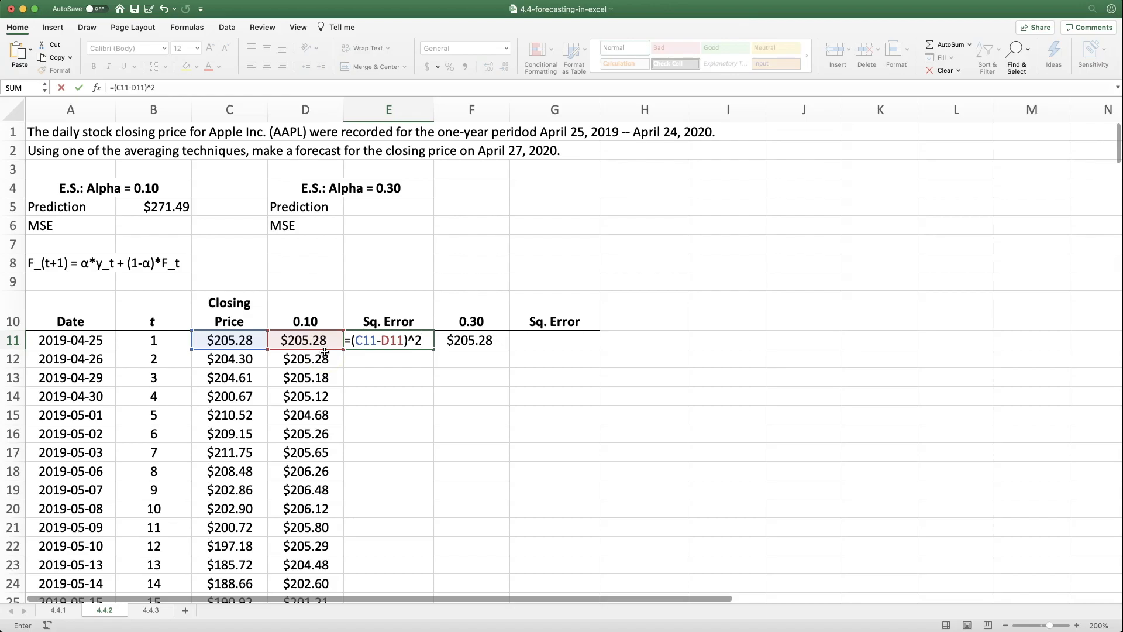
pyautogui.press('Return')
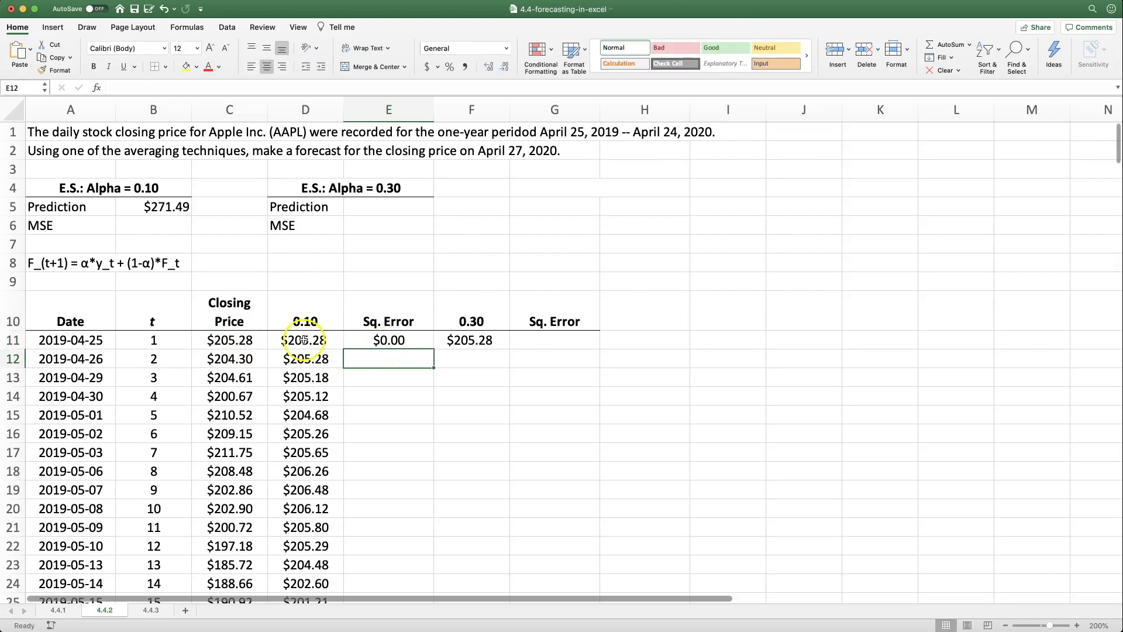
pyautogui.click(389, 344)
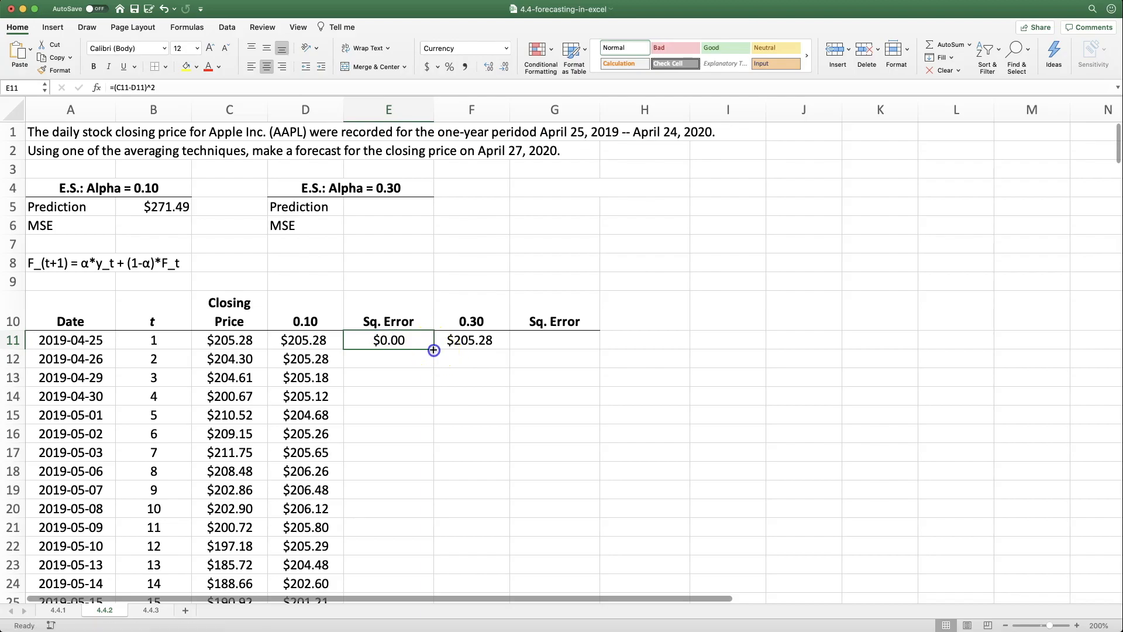
pyautogui.doubleClick(433, 349)
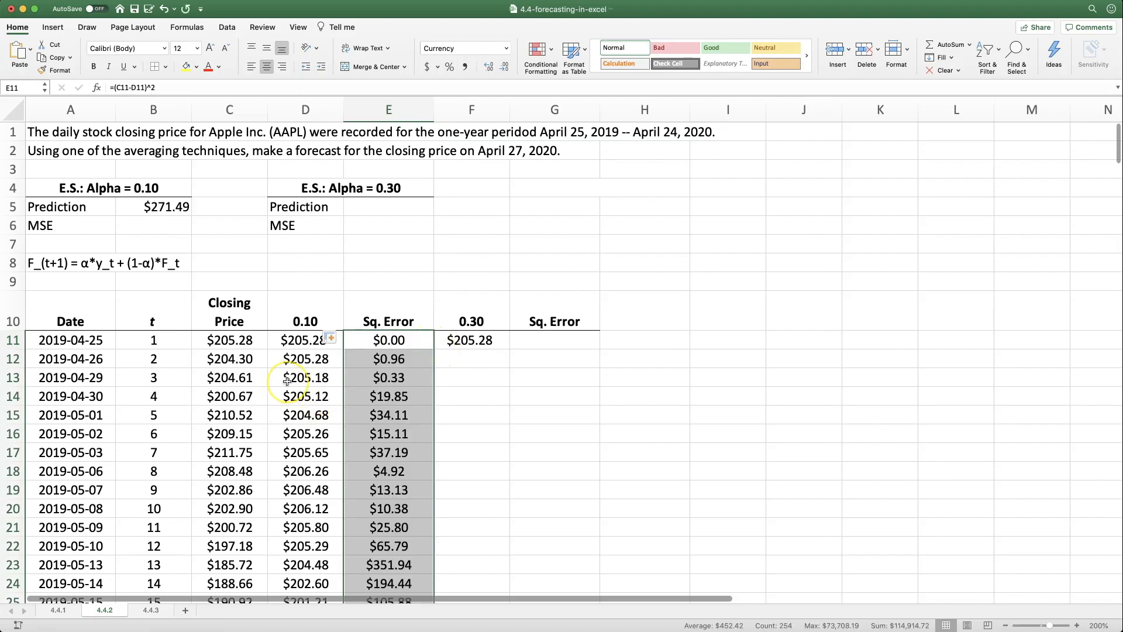
# - Calculate the alpha 0.10 MSE in B6 as the AVERAGE of E11:E263, leaving out the 2020-04-27 row
pyautogui.click(155, 226)
pyautogui.write('=')
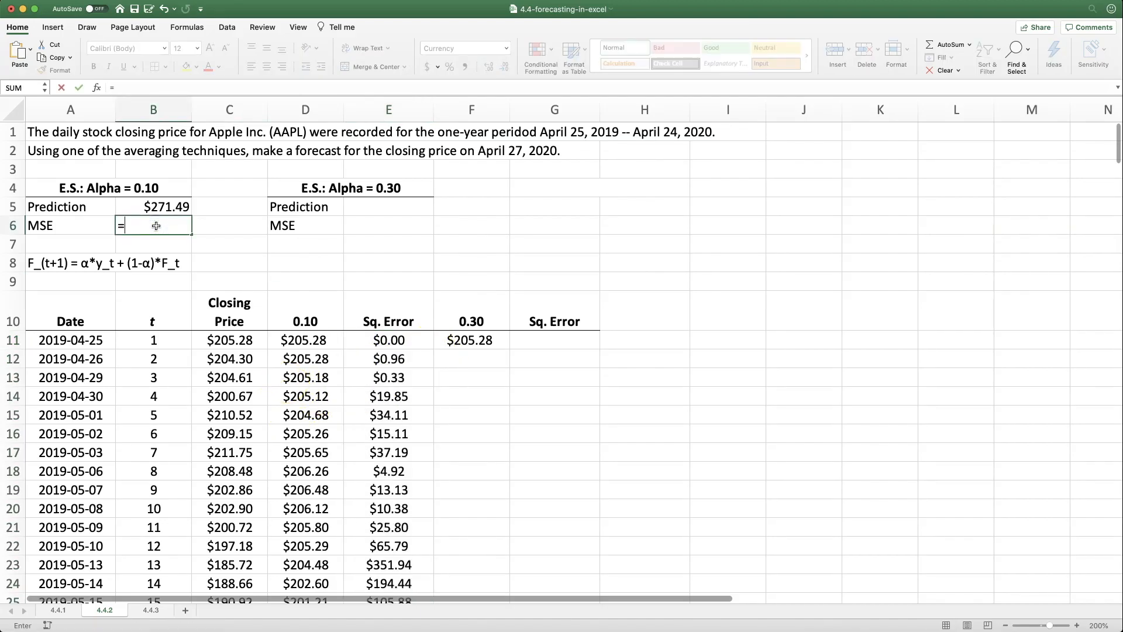
pyautogui.write('AVE')
pyautogui.press('Tab')
pyautogui.click(361, 332)
pyautogui.moveTo(361, 332); pyautogui.dragTo(384, 468)
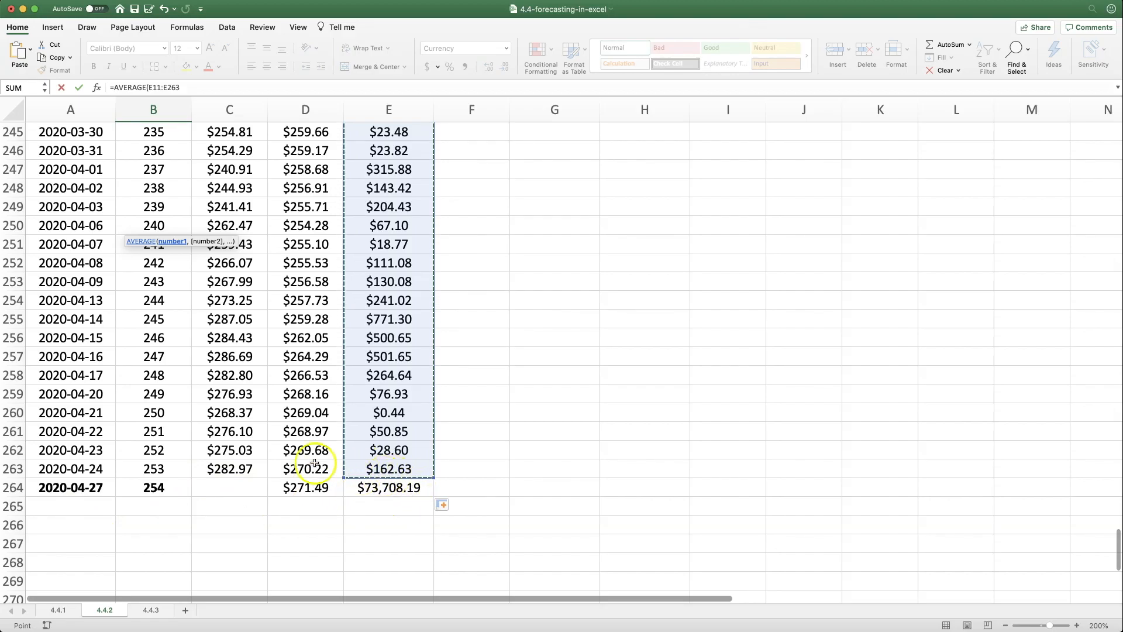
pyautogui.press('Return')
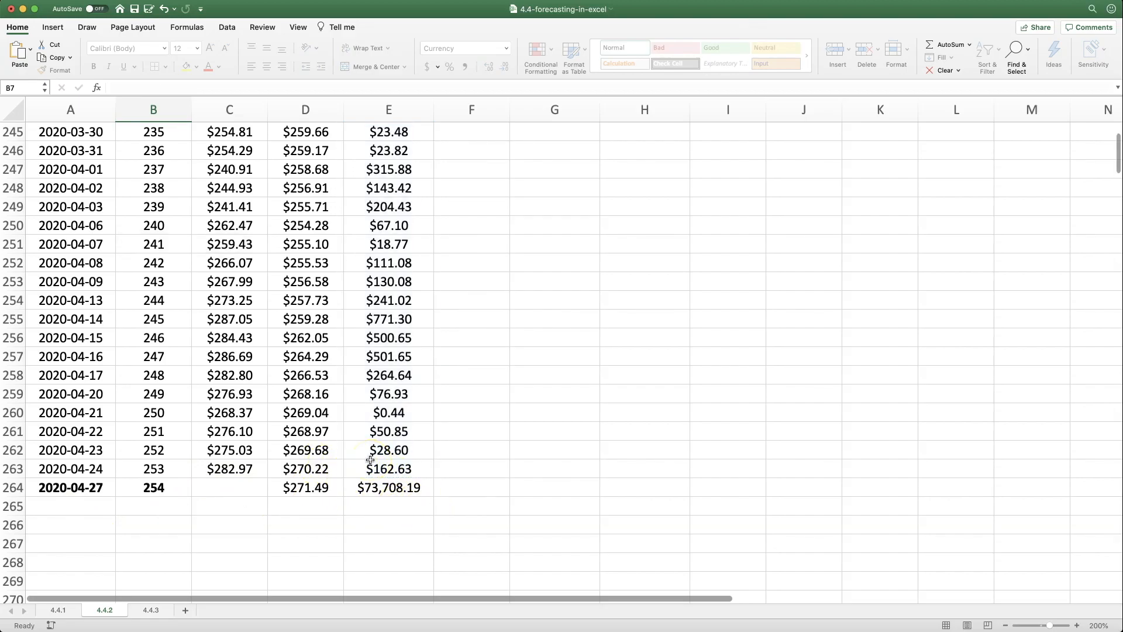
# - Clear the meaningless squared error in E264, since 2020-04-27 has no actual closing price
pyautogui.scroll(-20, 371, 460)
pyautogui.scroll(-20, 371, 460)
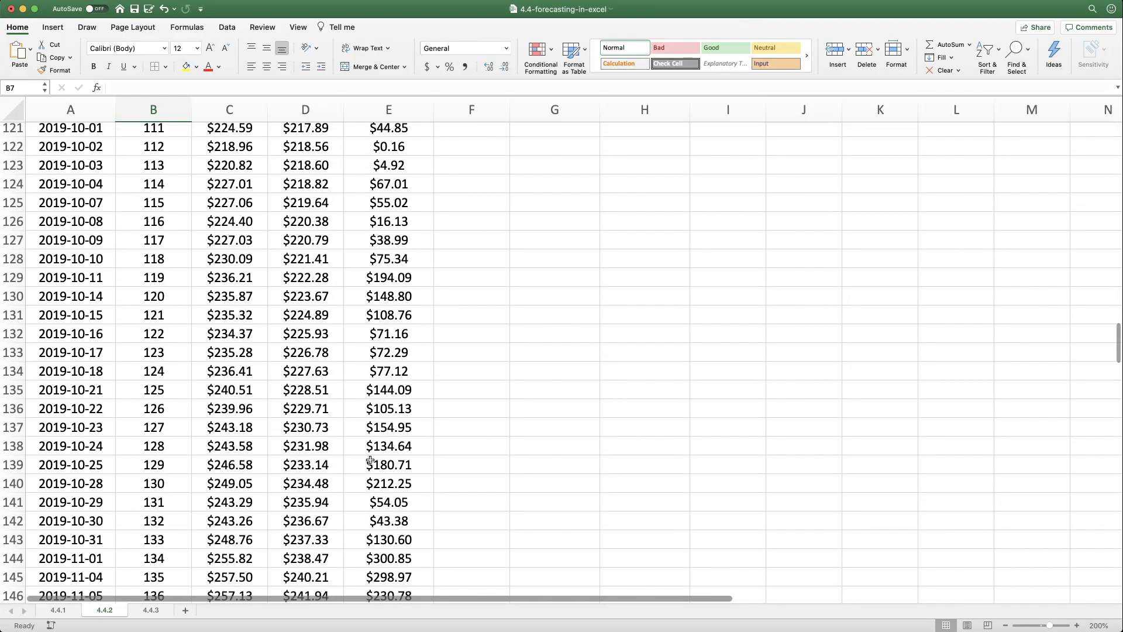
pyautogui.scroll(-13, 371, 464)
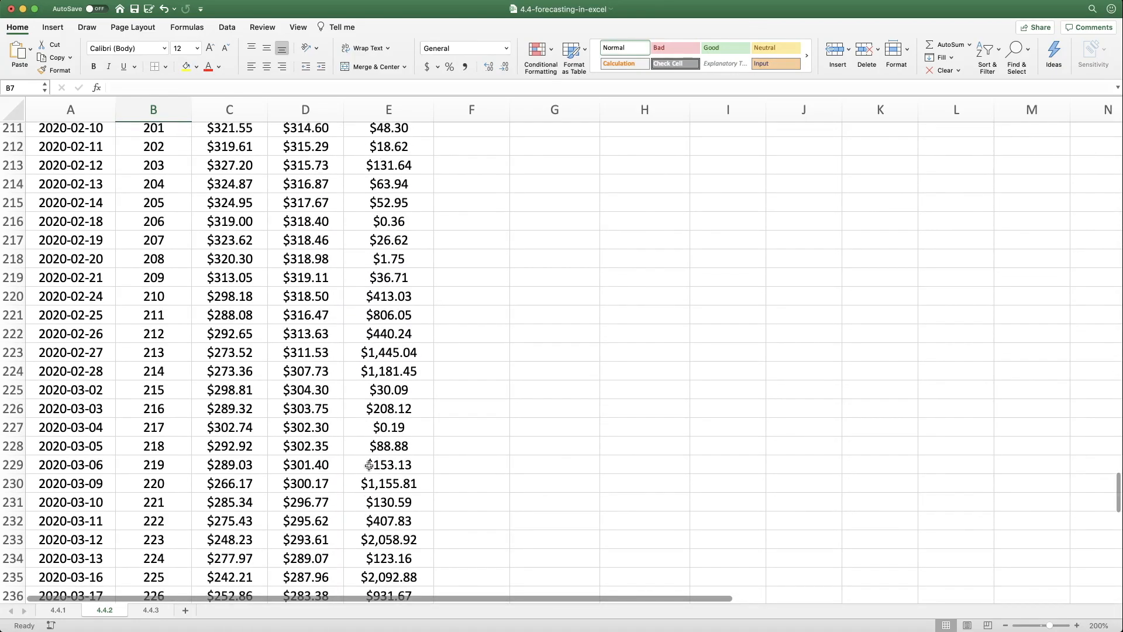
pyautogui.scroll(1, 371, 375)
pyautogui.click(372, 356)
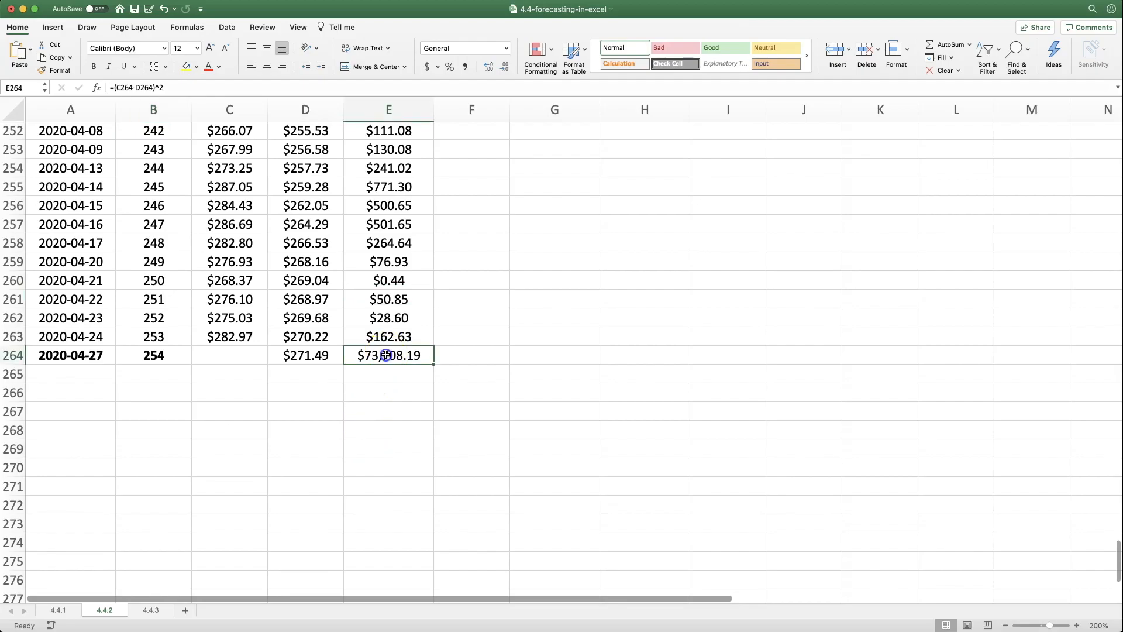
pyautogui.press('Delete')
pyautogui.click(352, 414)
pyautogui.scroll(20, 352, 414)
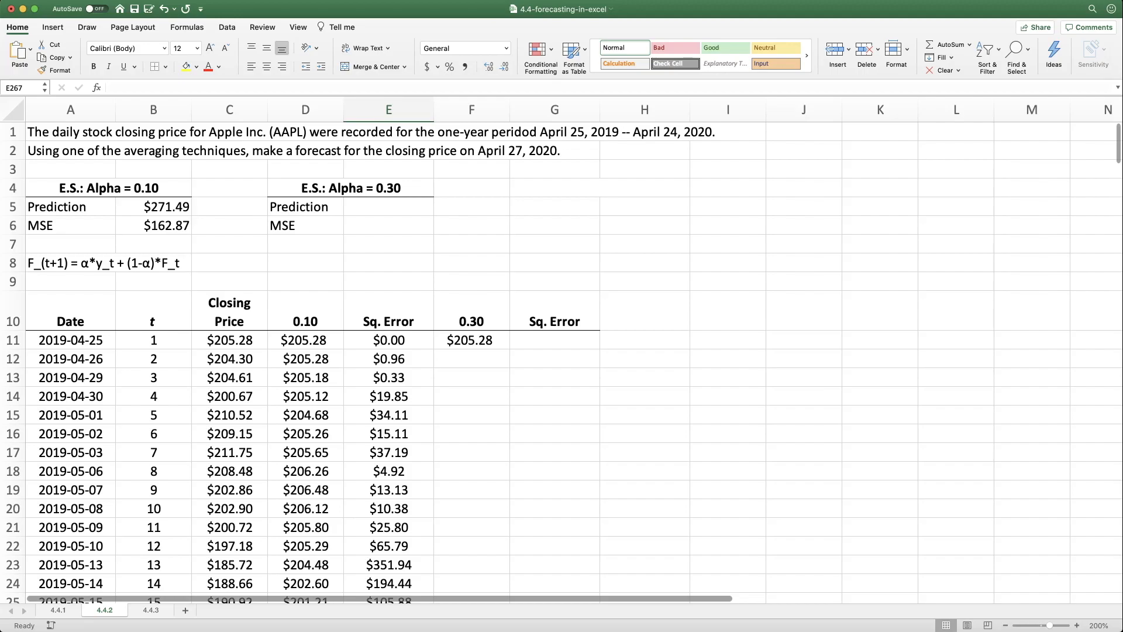
# - Build the alpha 0.30 forecast formula for 2019-04-26 in F12 as =F10*C11+(1-F10)*F11
pyautogui.click(478, 366)
pyautogui.write('=')
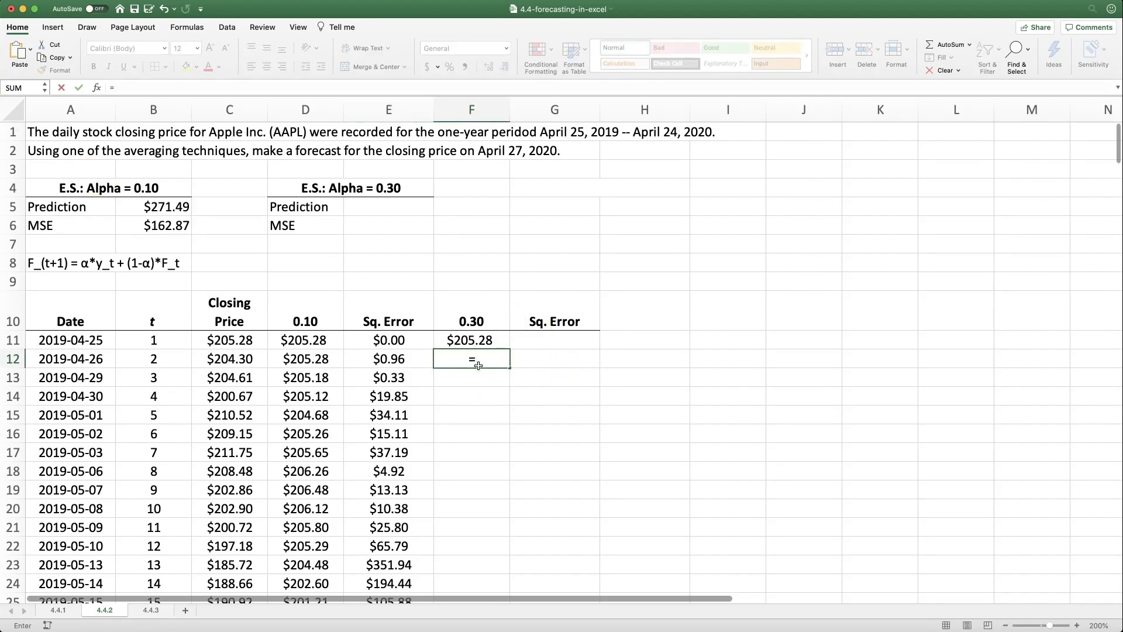
pyautogui.click(479, 321)
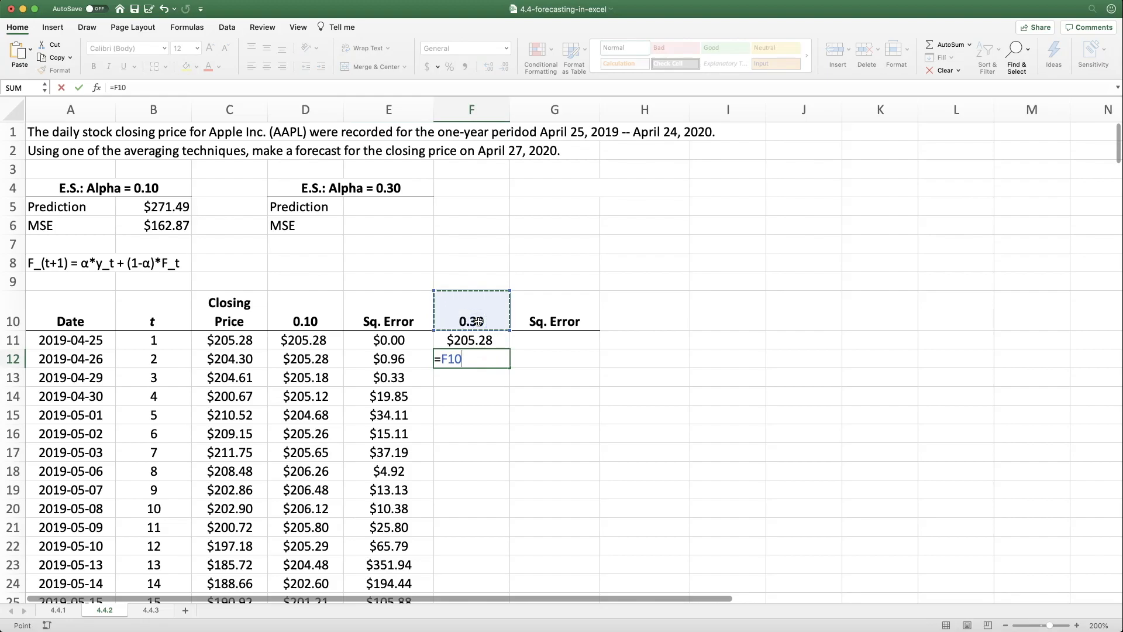
pyautogui.write('*')
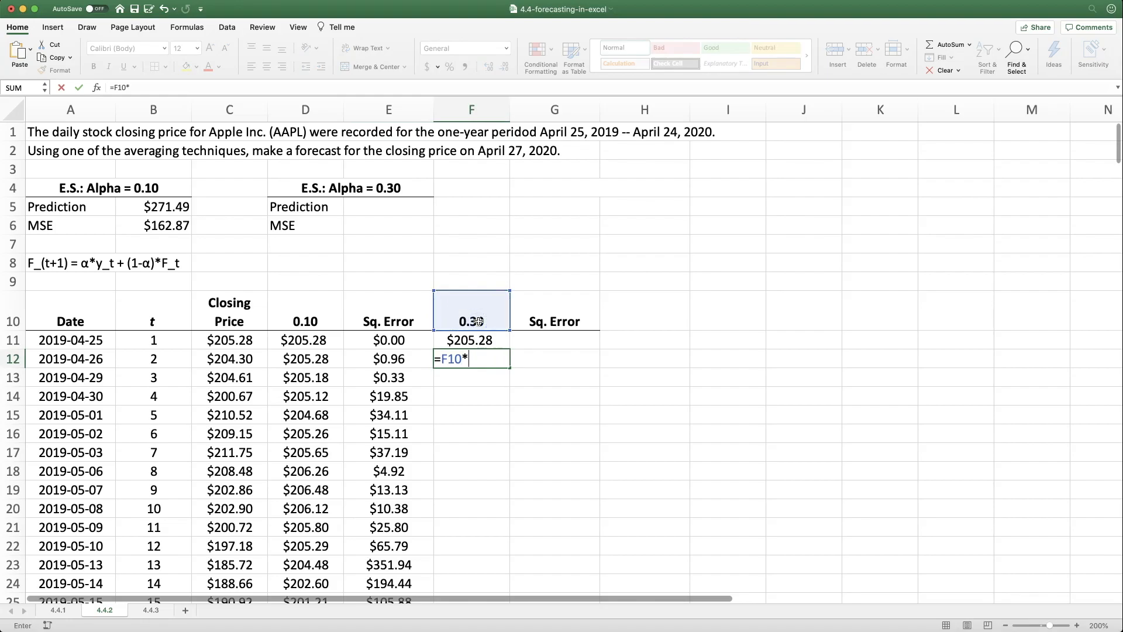
pyautogui.click(215, 340)
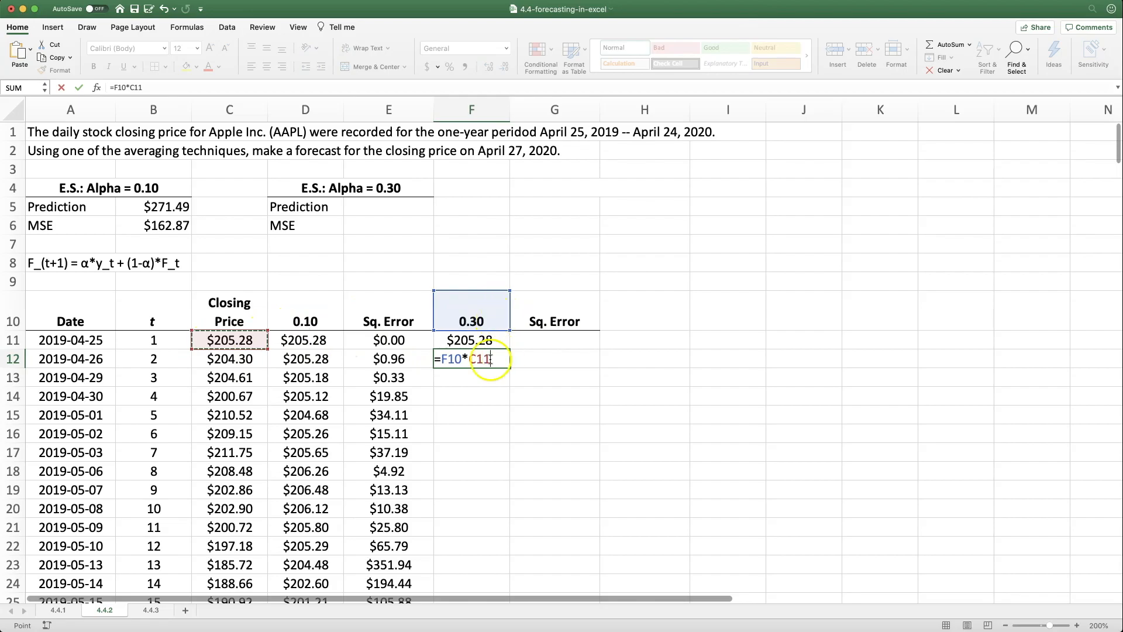
pyautogui.write('+(1-')
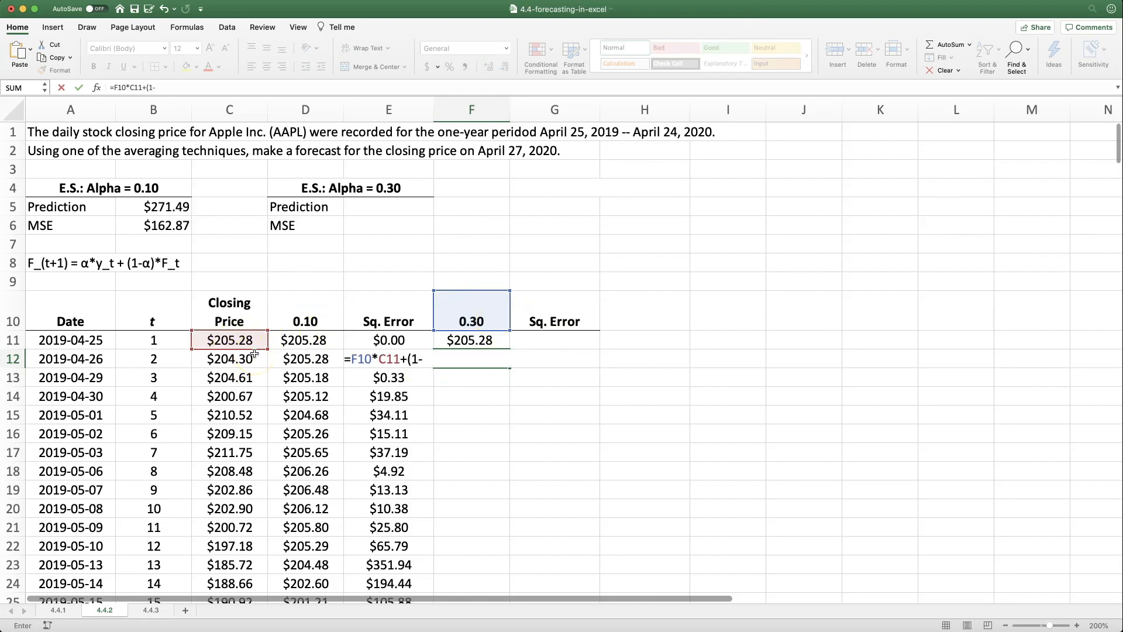
pyautogui.click(486, 321)
pyautogui.write(')')
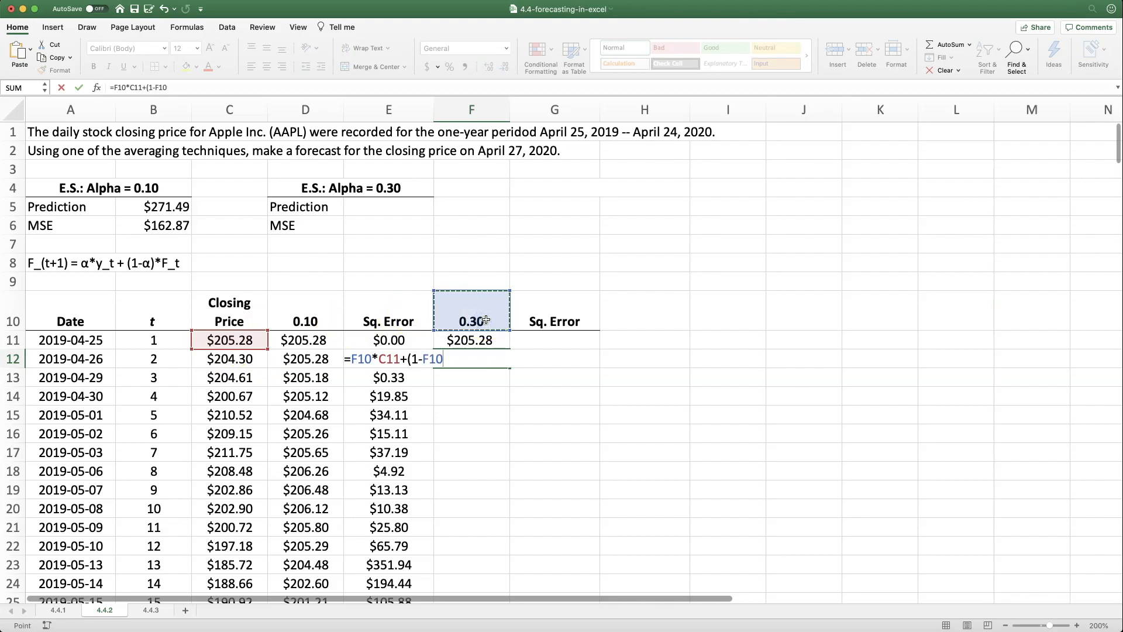
pyautogui.write('*')
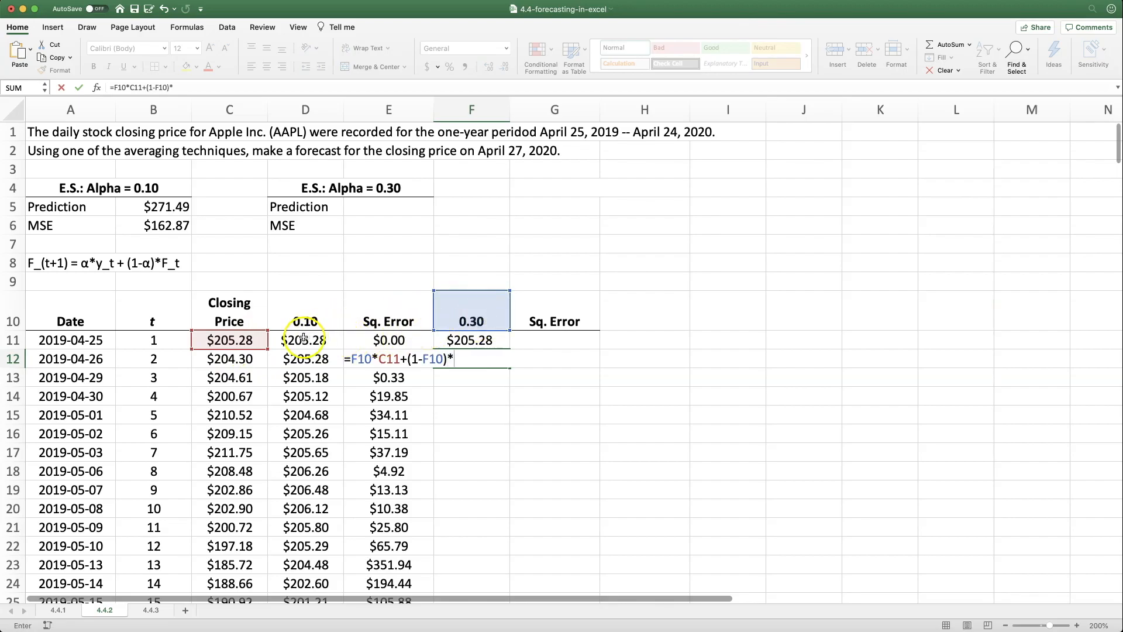
pyautogui.click(465, 340)
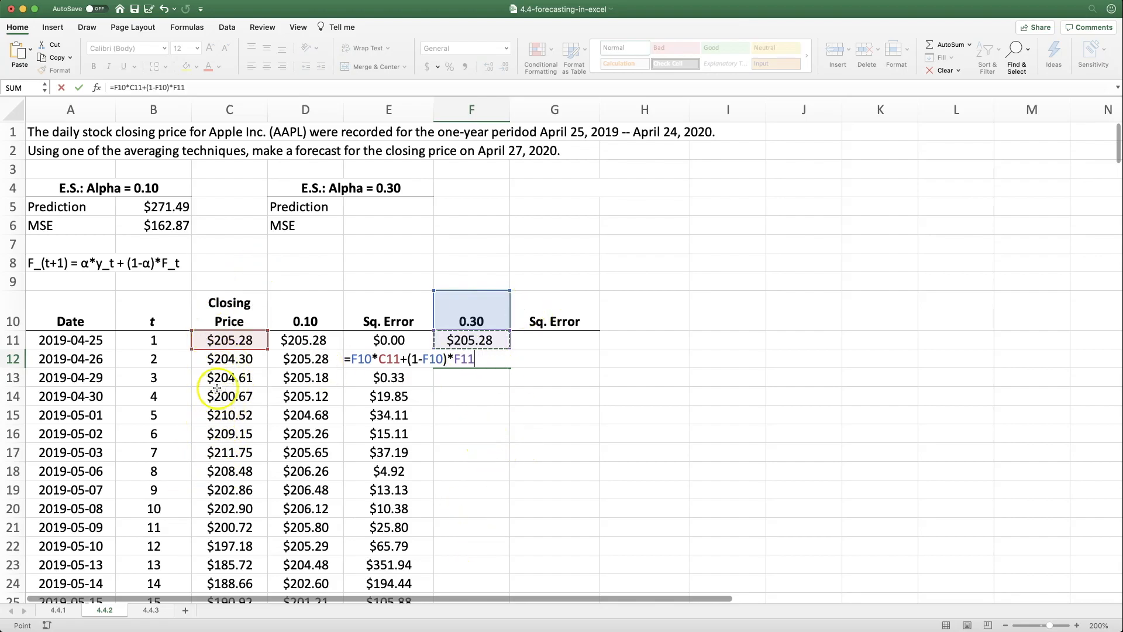
# - Lock the alpha row as F$10 in both references of the F12 formula and fill the forecast down column F
pyautogui.click(358, 359)
pyautogui.write('$')
pyautogui.click(436, 358)
pyautogui.write('$')
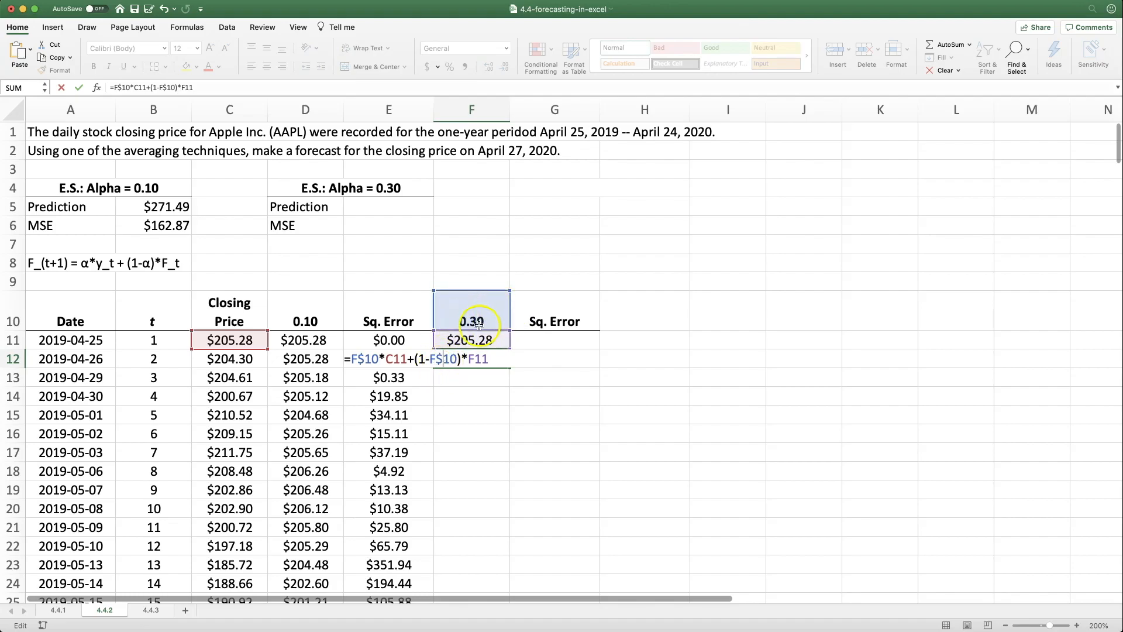
pyautogui.press('Return')
pyautogui.click(464, 358)
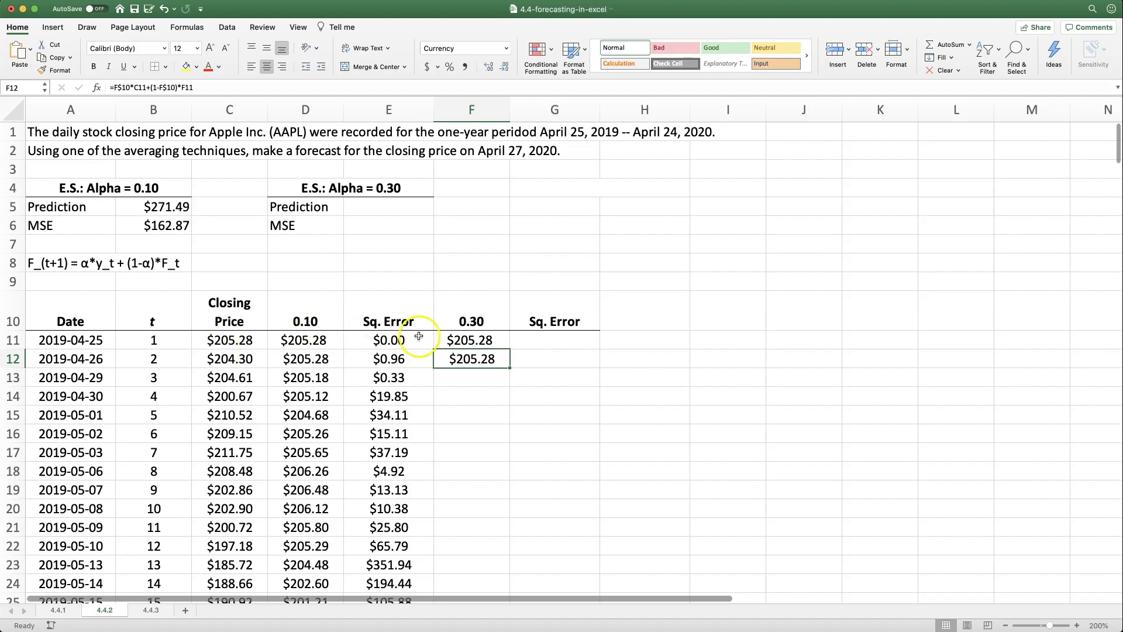
pyautogui.doubleClick(510, 367)
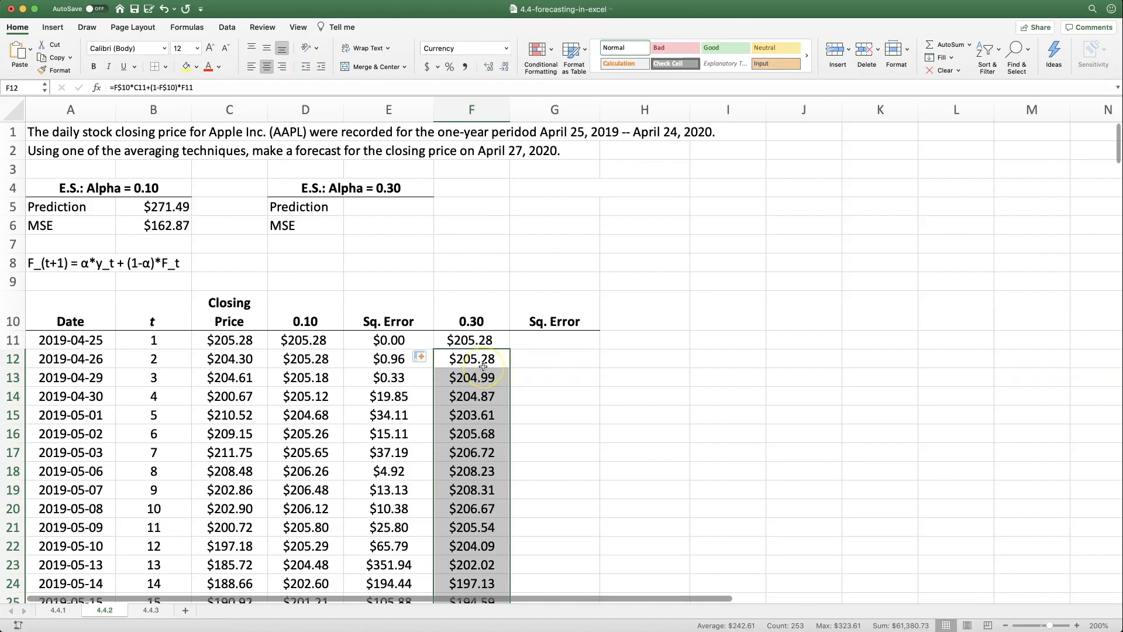
# - Compute the alpha 0.30 squared error in G11 as =(C11-F11)^2 and fill it down column G
pyautogui.click(565, 343)
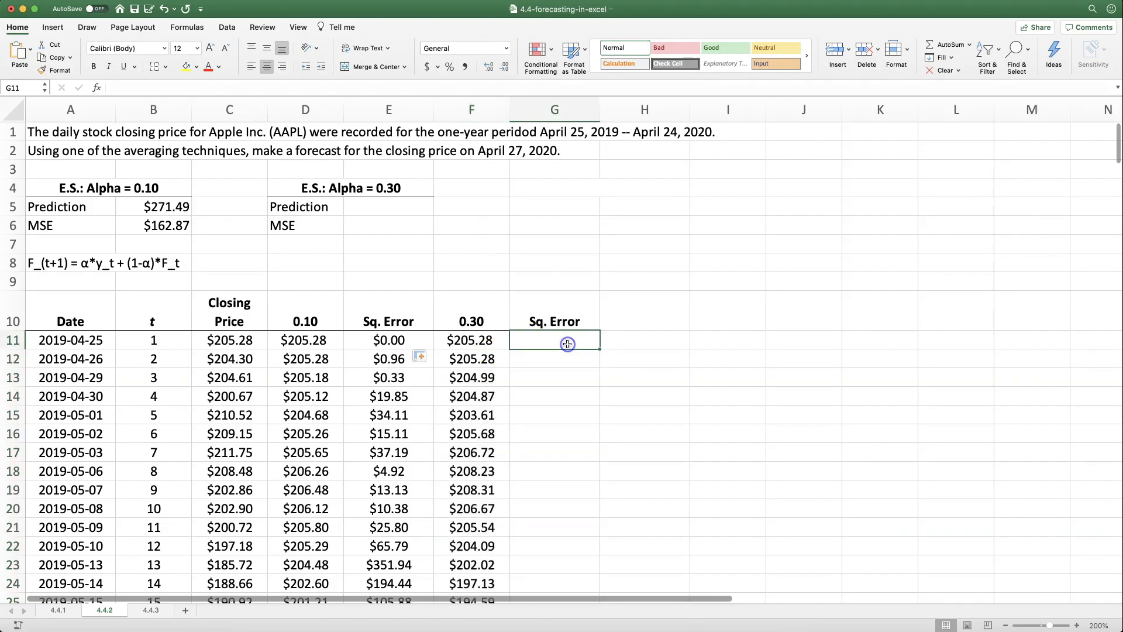
pyautogui.write('=(')
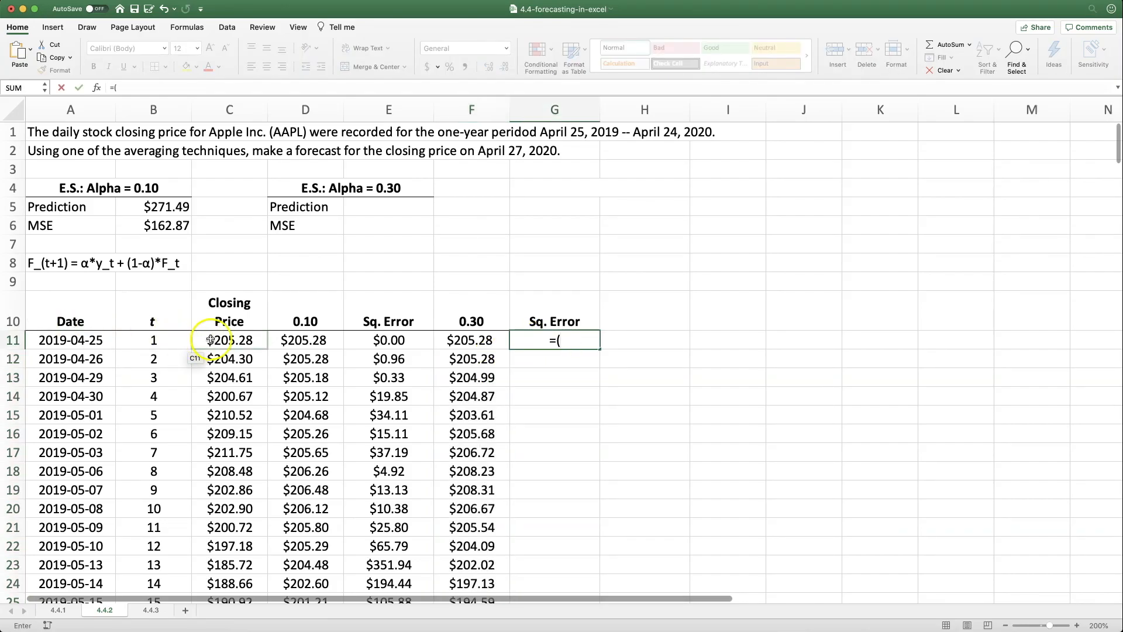
pyautogui.click(215, 340)
pyautogui.write('-')
pyautogui.click(461, 339)
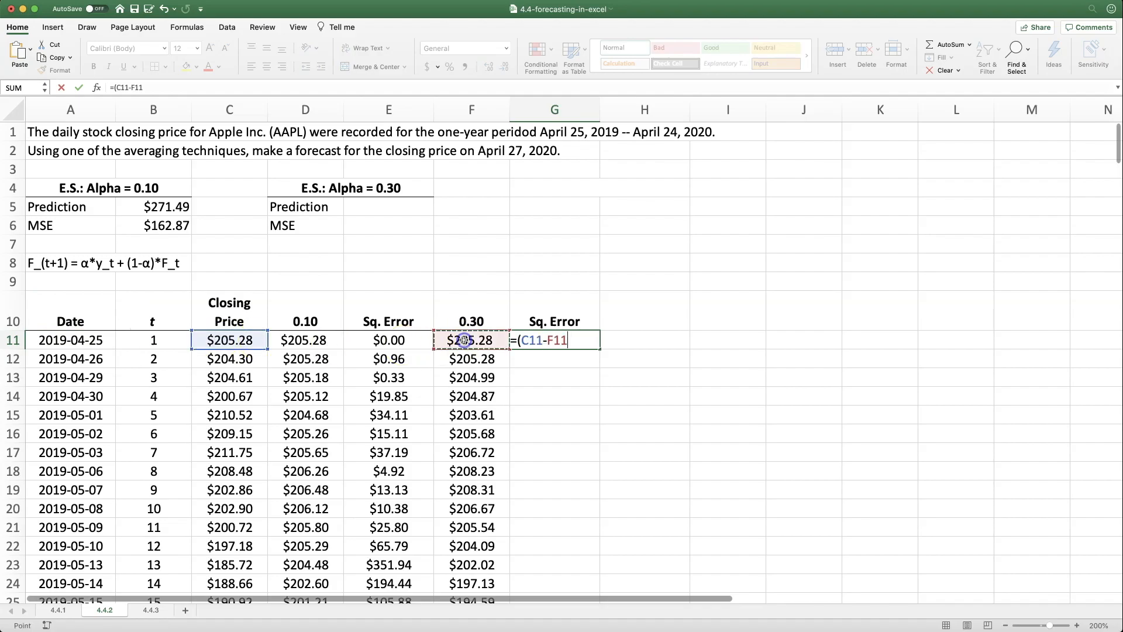
pyautogui.write(')^2')
pyautogui.press('Return')
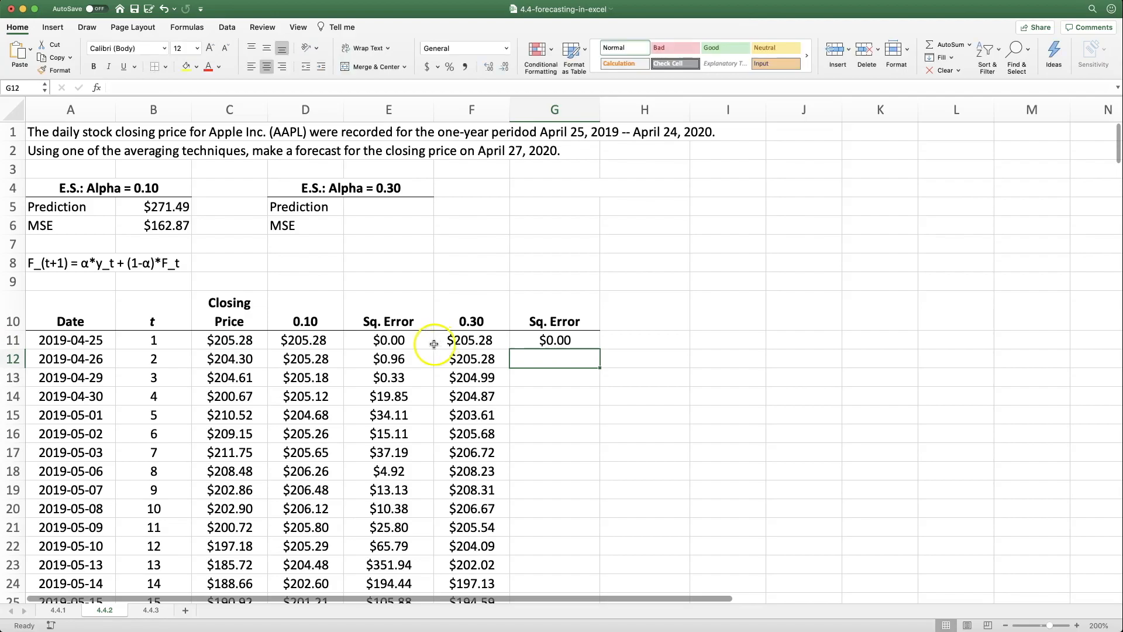
pyautogui.click(582, 342)
pyautogui.doubleClick(599, 349)
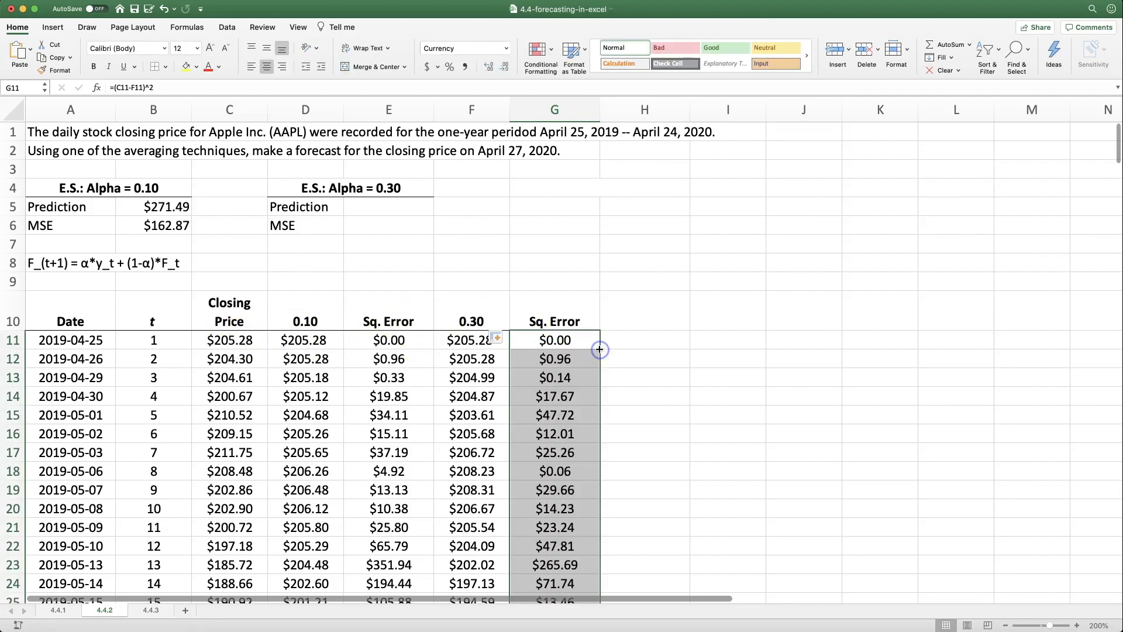
# - Clear the meaningless alpha 0.30 squared error in G264, since 2020-04-27 has no actual closing price
pyautogui.scroll(-20, 597, 354)
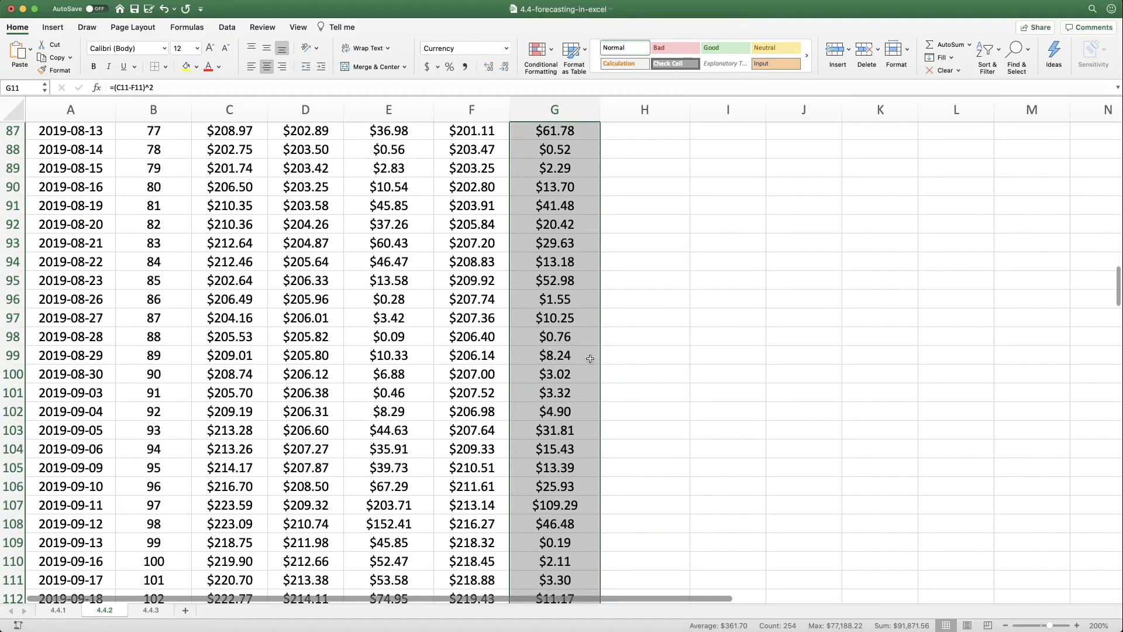
pyautogui.scroll(-15, 590, 358)
pyautogui.click(560, 269)
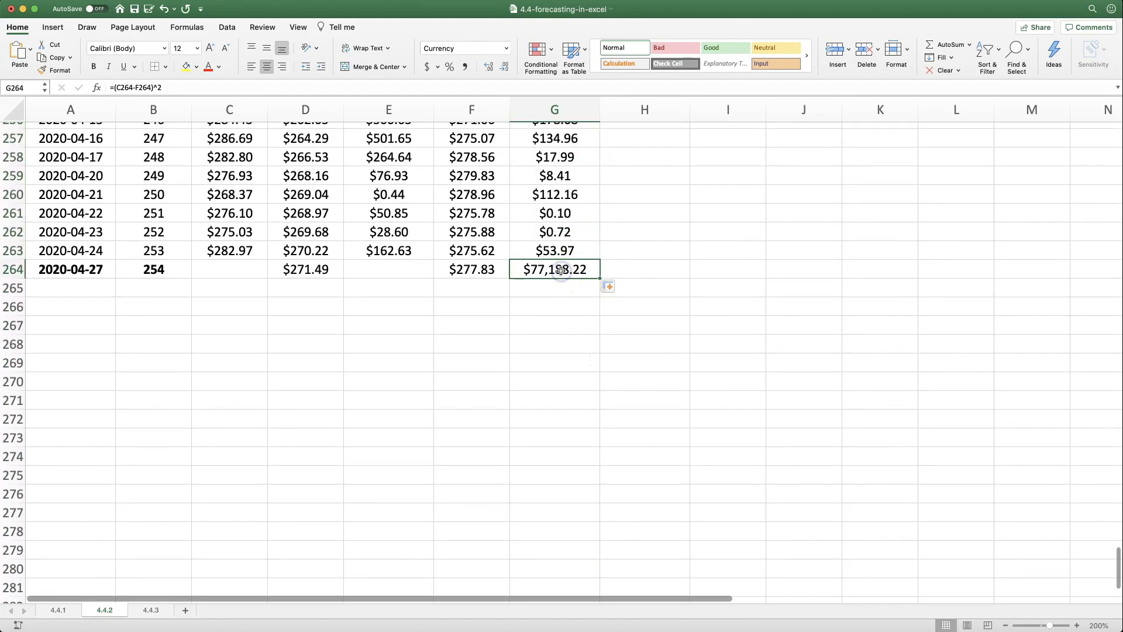
pyautogui.press('Delete')
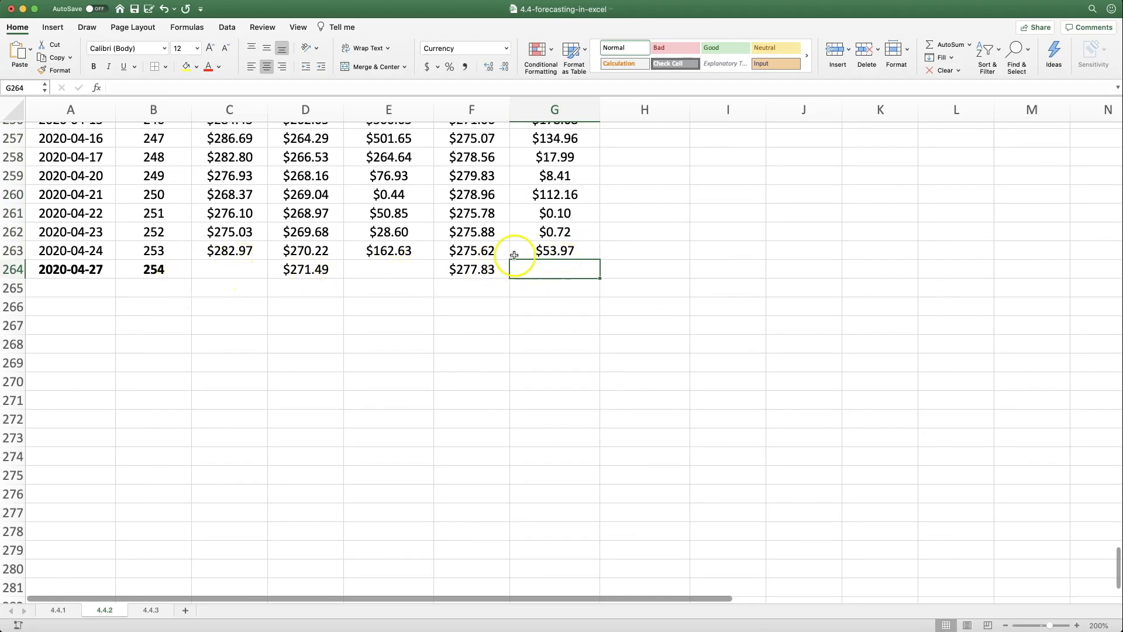
# - Link the alpha 0.30 Prediction in E5 to the 2020-04-27 forecast with =F264
pyautogui.scroll(1, 451, 319)
pyautogui.click(469, 295)
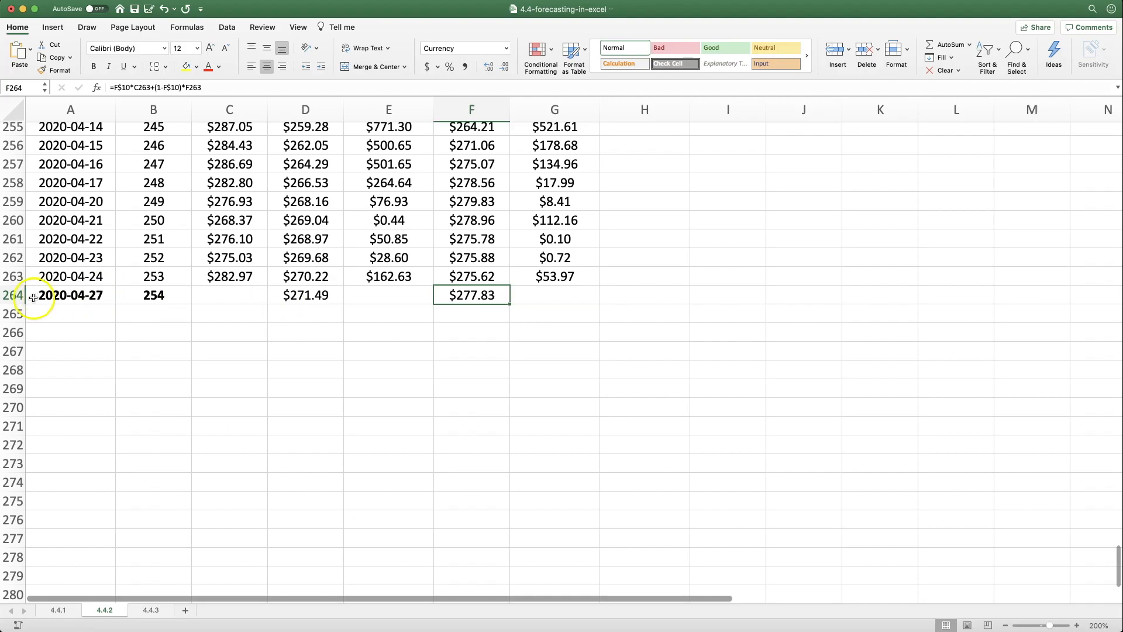
pyautogui.scroll(20, 468, 299)
pyautogui.scroll(15, 466, 302)
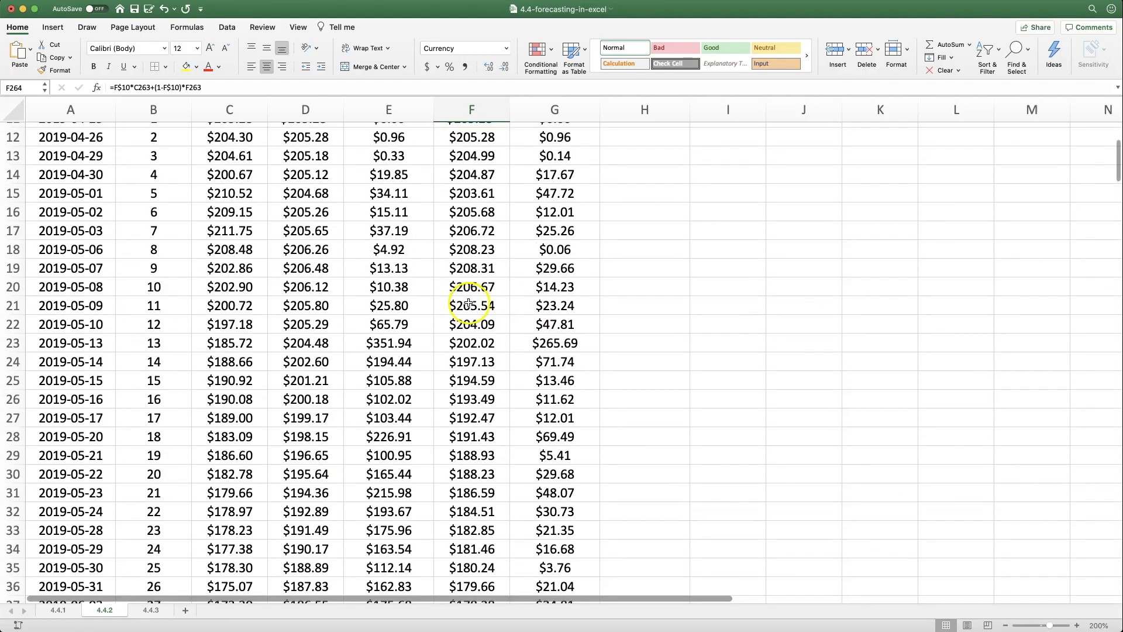
pyautogui.click(372, 208)
pyautogui.write('=F')
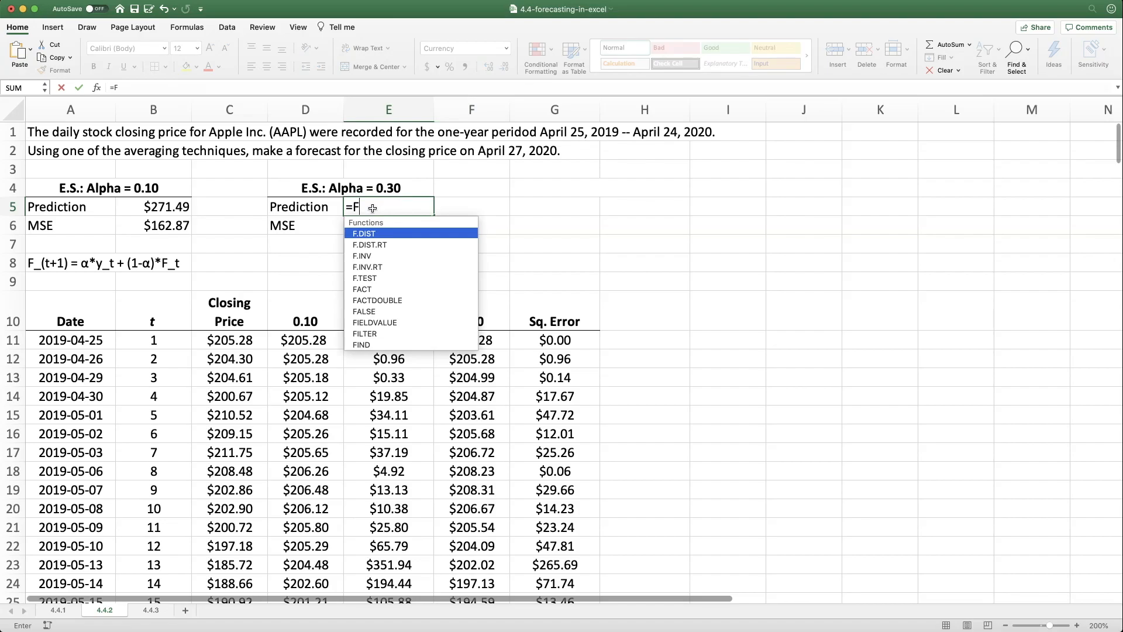
pyautogui.write('264')
pyautogui.press('Return')
# - Calculate the alpha 0.30 MSE in E6 as the AVERAGE of the column G squared errors, starting from G11
pyautogui.write('=AVERAGE(')
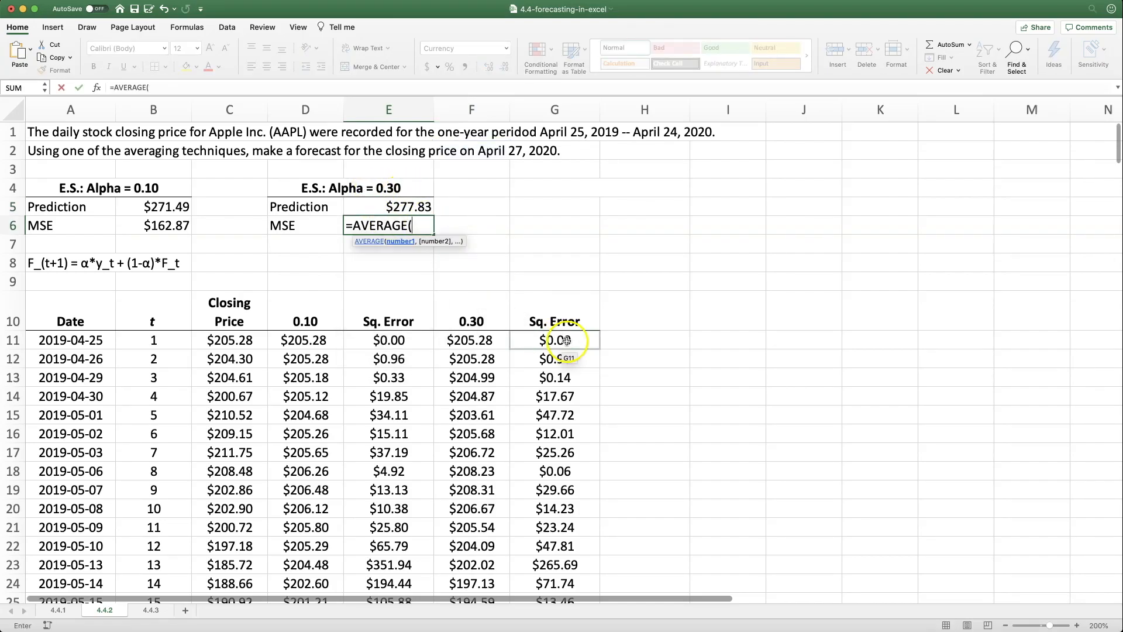
pyautogui.moveTo(555, 340); pyautogui.dragTo(554, 470)
pyautogui.press('Return')
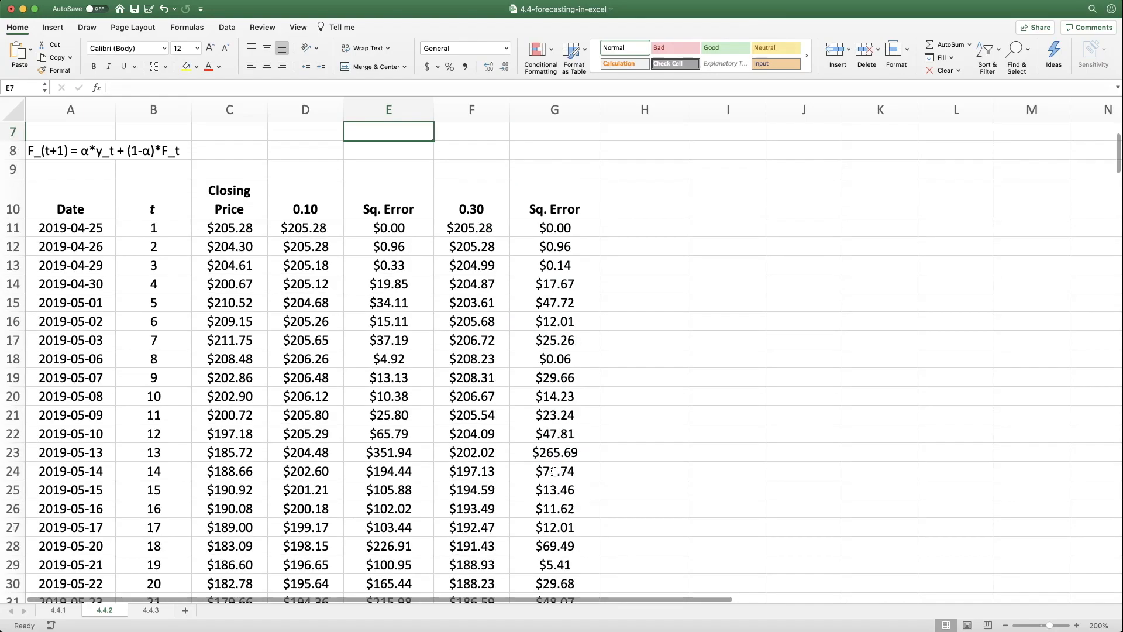